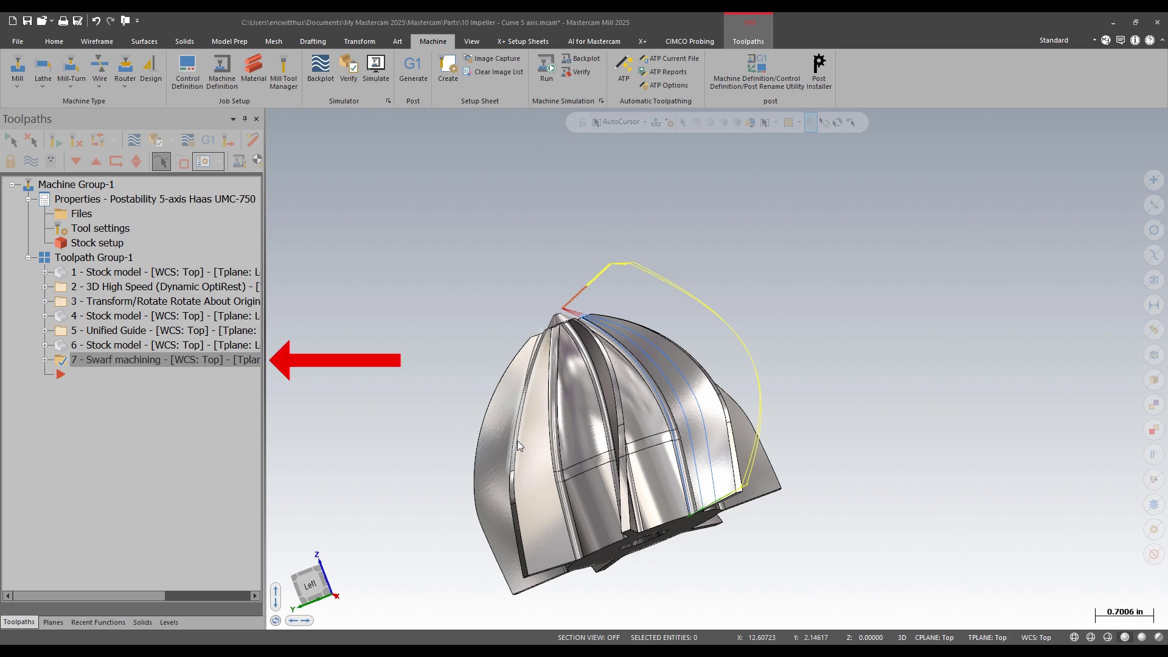
Examine the Unified Guide toolpath and the Swarf machining toolpath displayed on the impeller blade.
{"action": "left_click", "coordinate": [104, 330]}
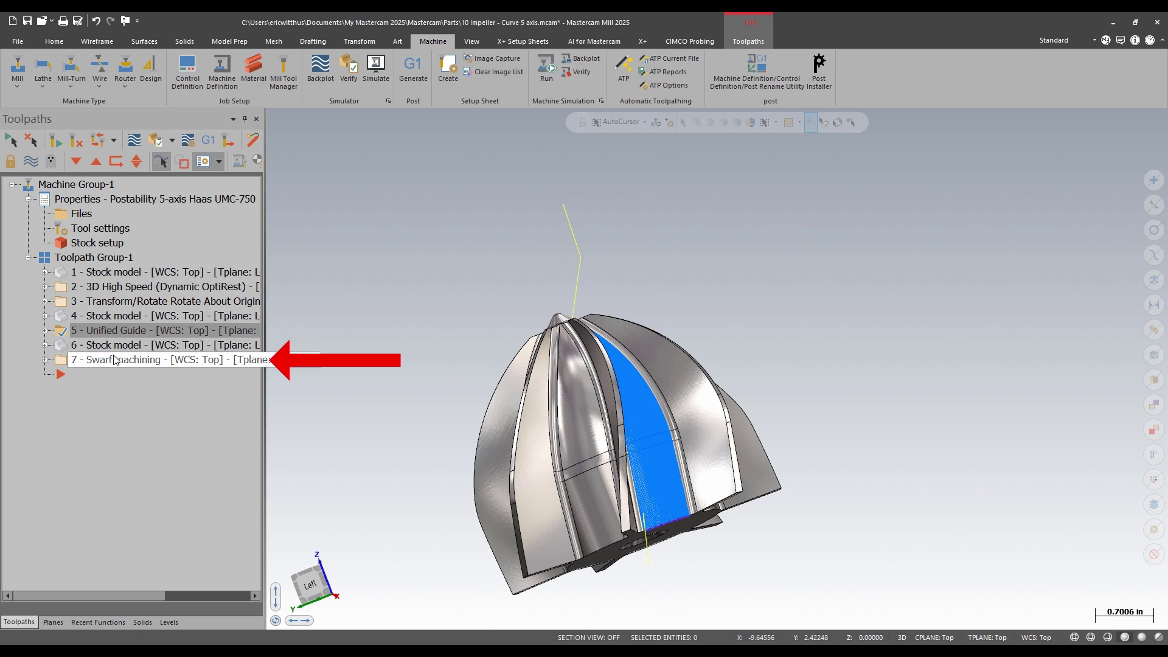
{"action": "left_click", "coordinate": [114, 360]}
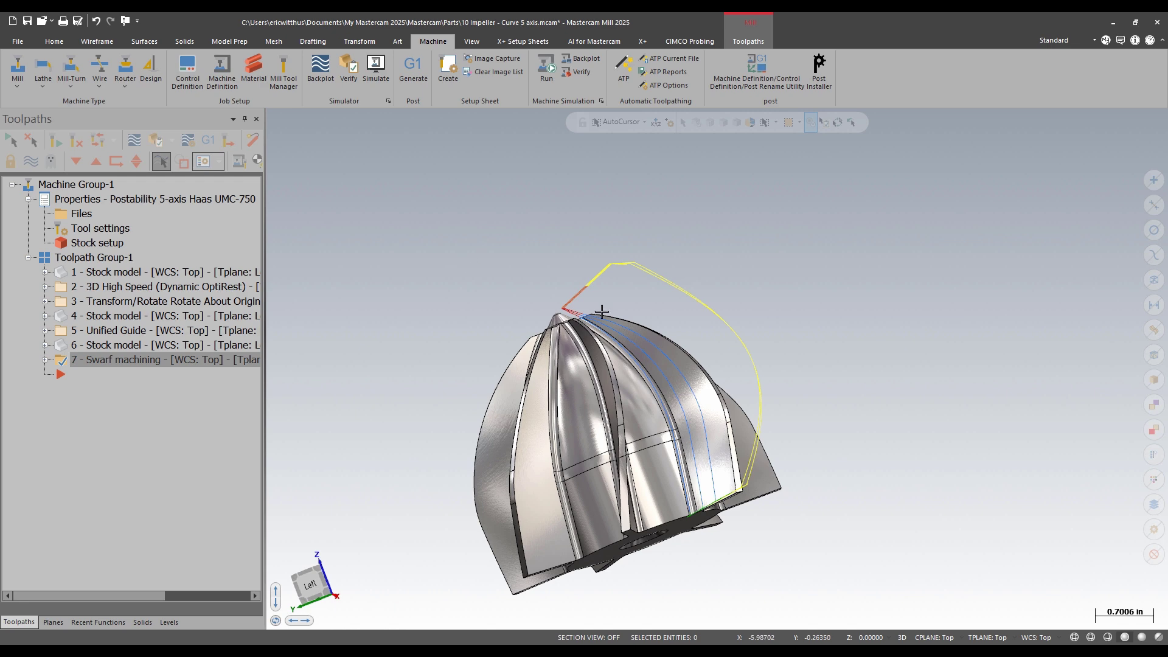
{"action": "scroll", "coordinate": [697, 499], "scroll_direction": "up", "scroll_amount": 3}
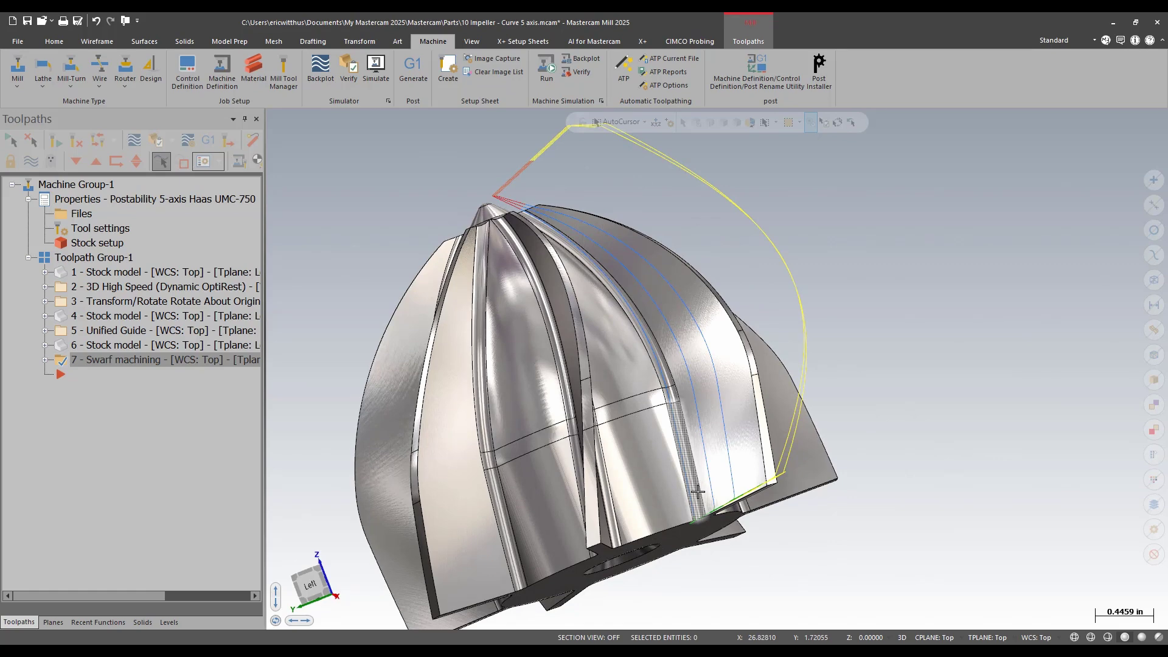
{"action": "scroll", "coordinate": [698, 491], "scroll_direction": "down", "scroll_amount": 2}
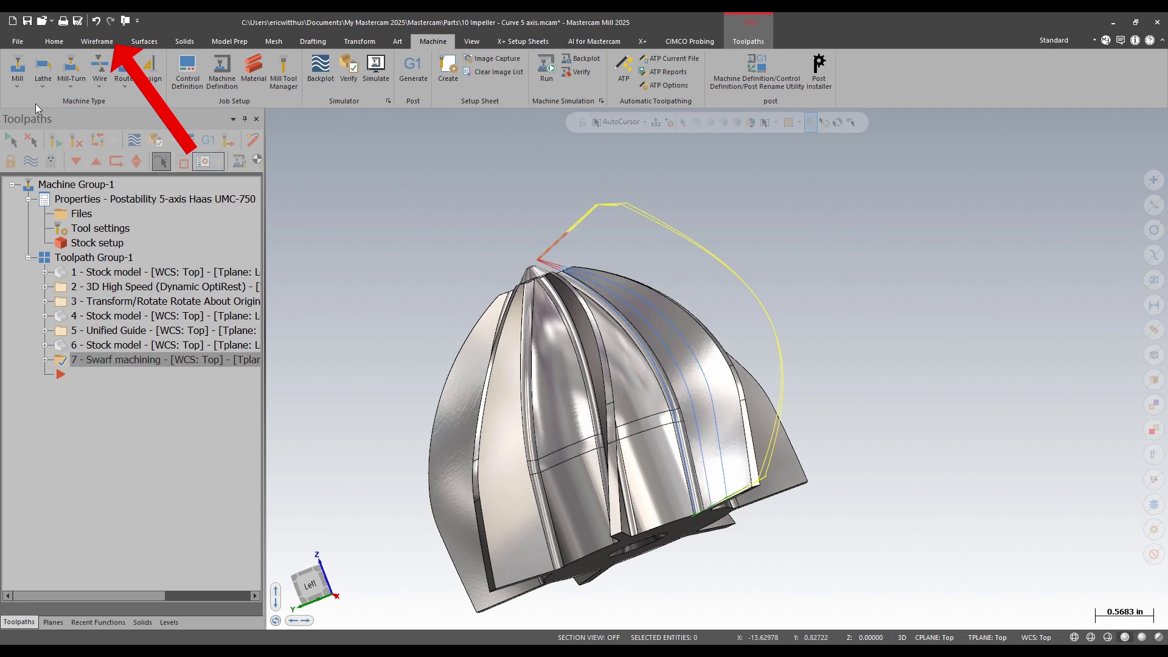
Create flowline curves across the impeller blade's side face, with the curve number set to 5 in the U direction.
{"action": "left_click", "coordinate": [98, 41]}
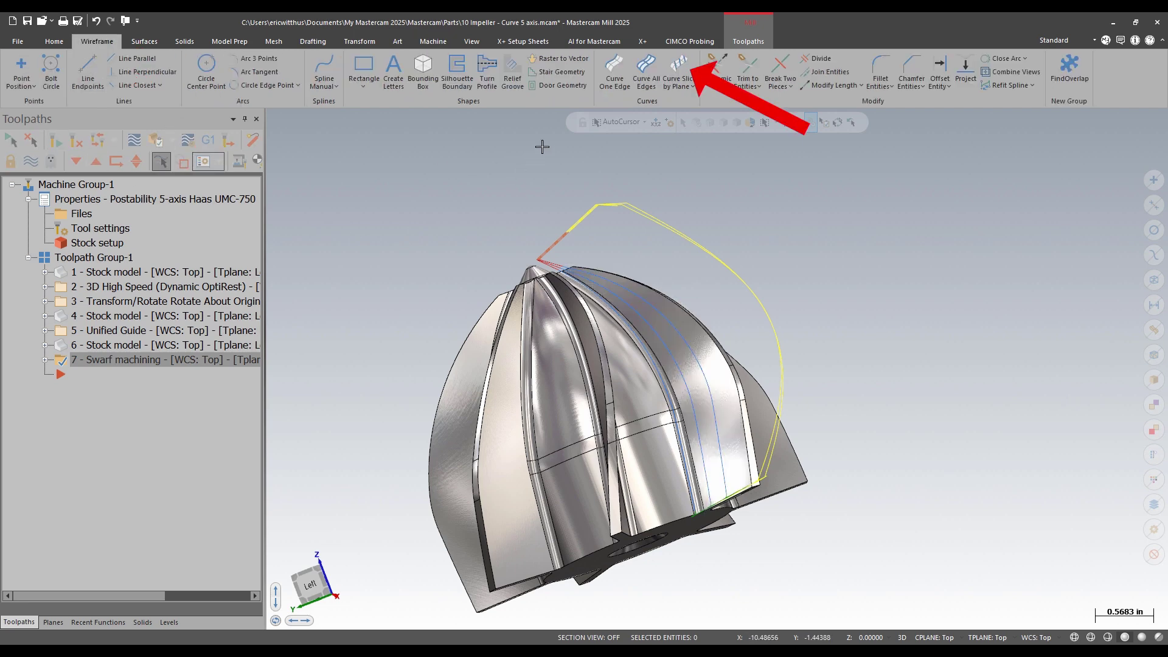
{"action": "left_click", "coordinate": [693, 89]}
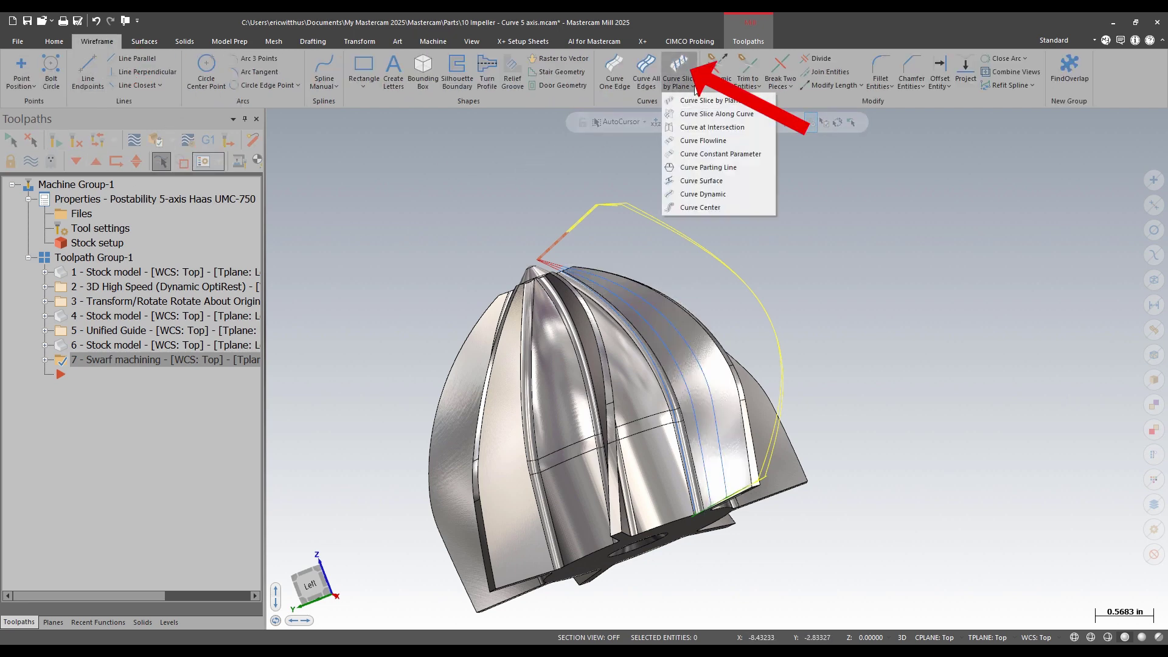
{"action": "left_click", "coordinate": [710, 140]}
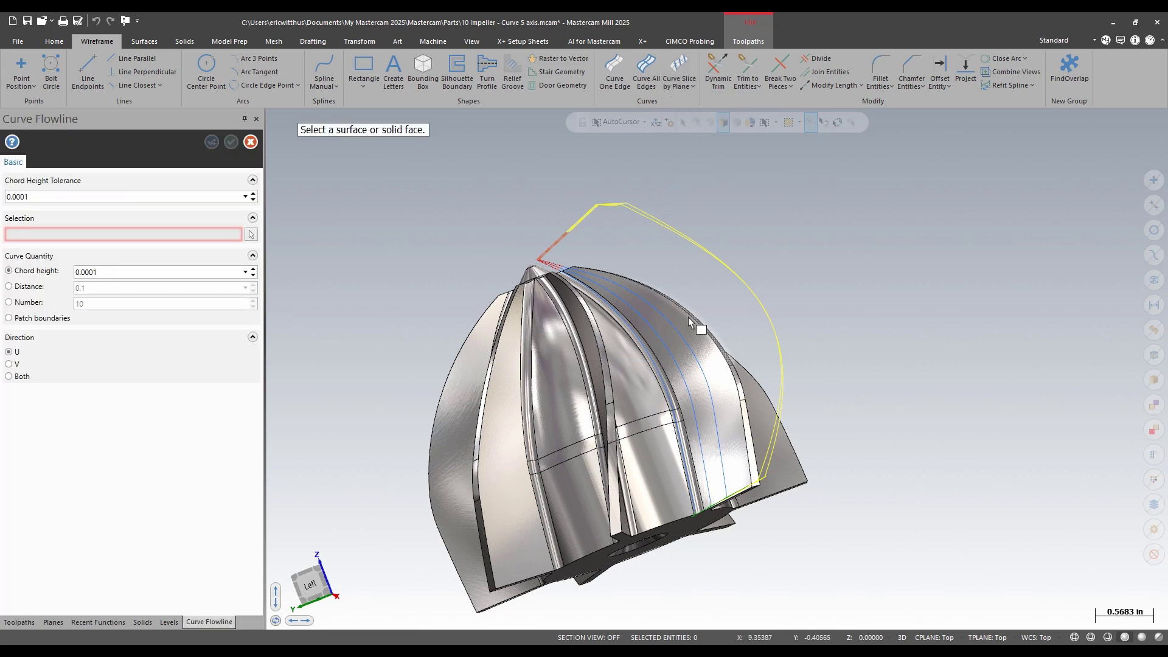
{"action": "left_click", "coordinate": [701, 385]}
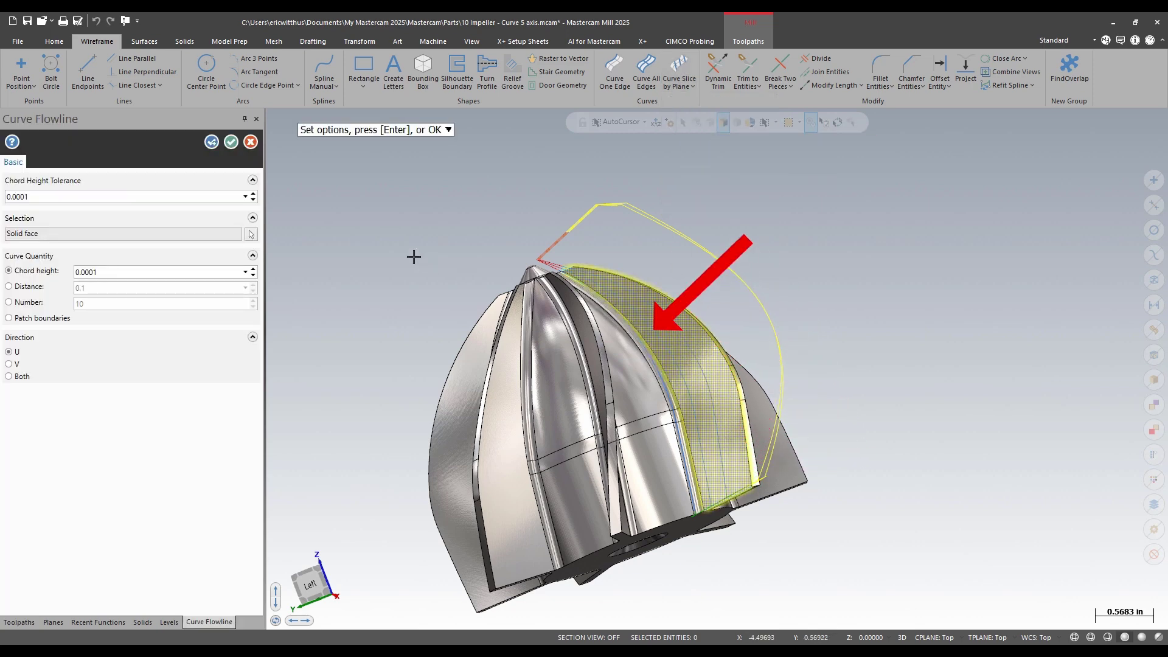
{"action": "left_click", "coordinate": [29, 304]}
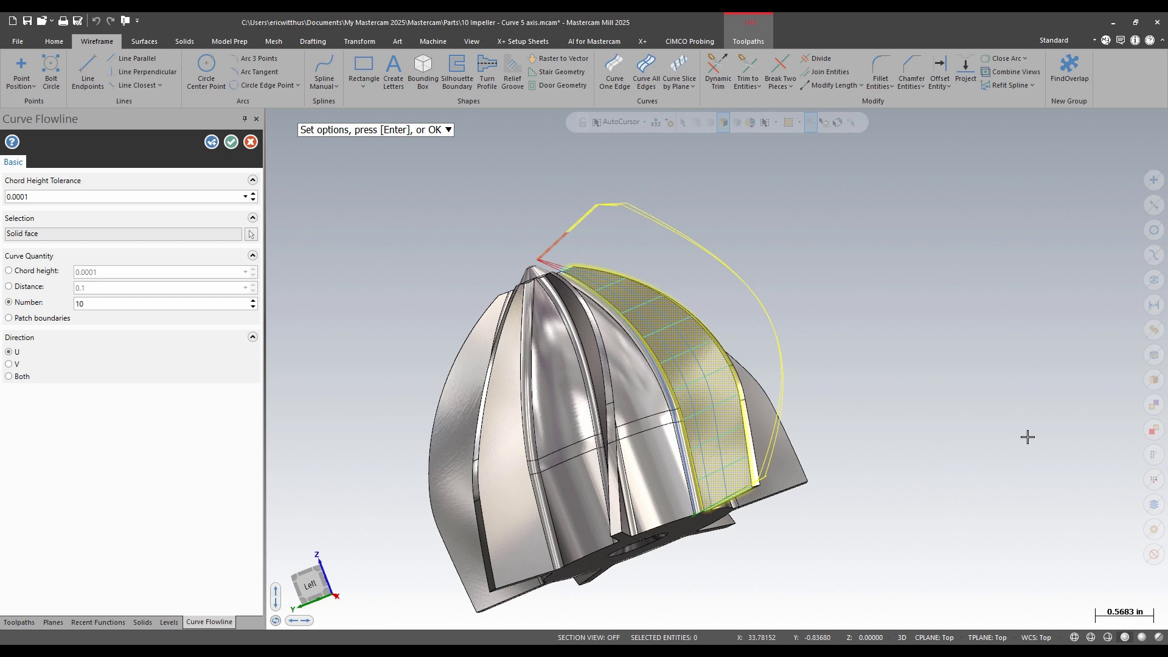
{"action": "double_click", "coordinate": [79, 305]}
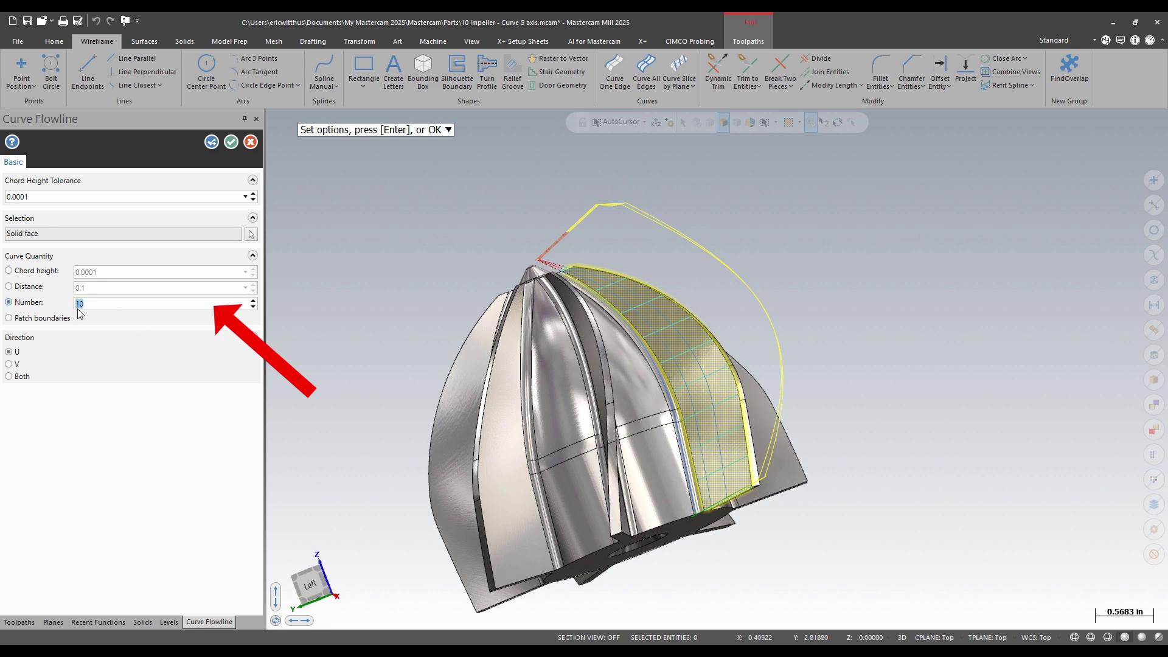
{"action": "type", "text": "5"}
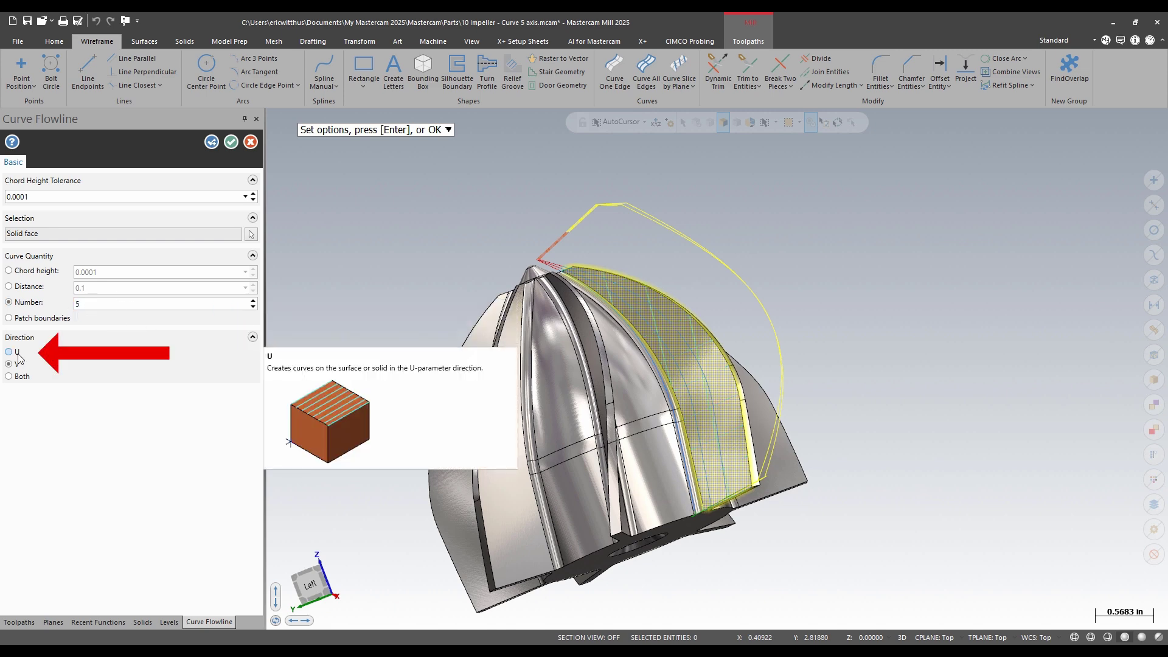
{"action": "left_click", "coordinate": [19, 358]}
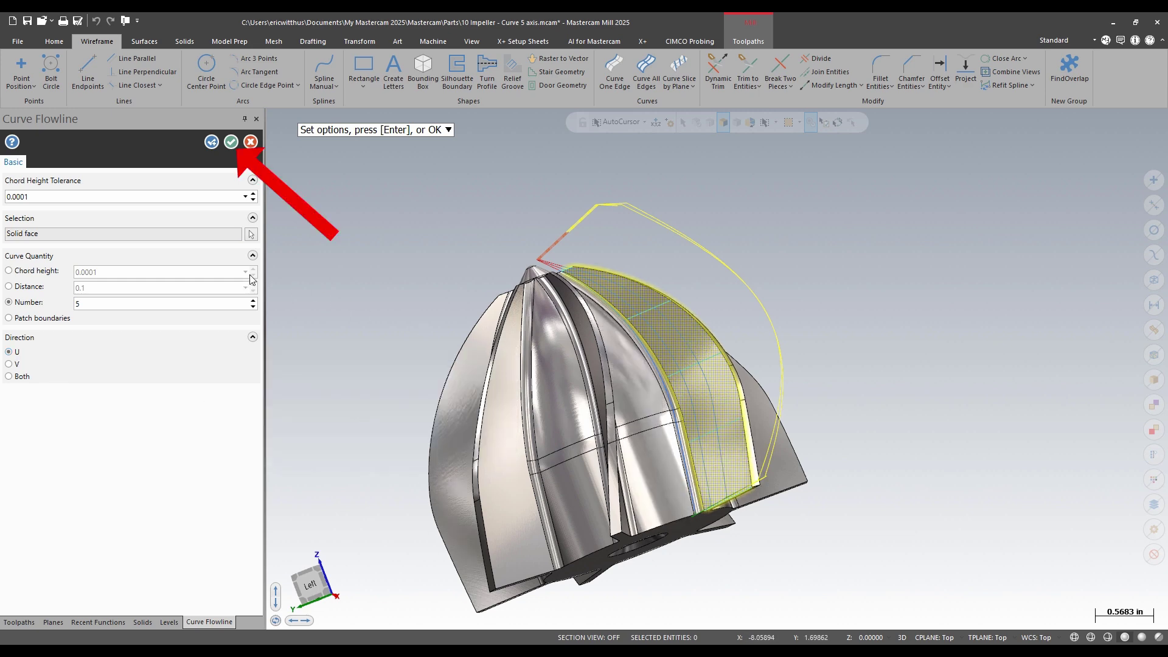
{"action": "left_click", "coordinate": [232, 143]}
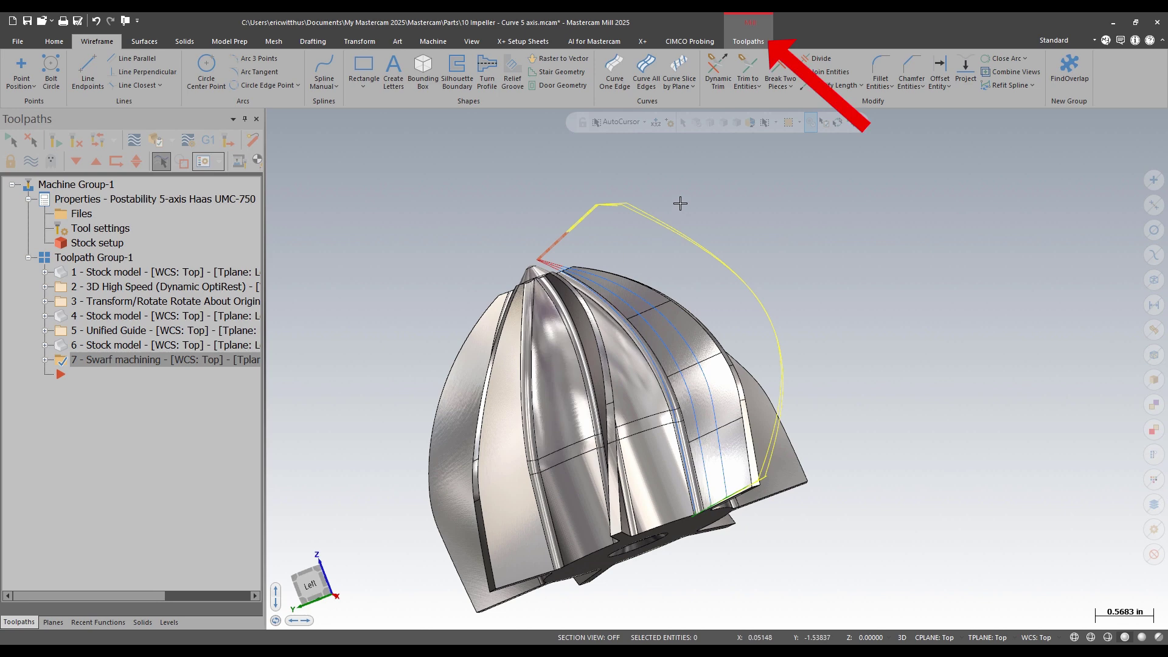
Start a multiaxis Curve toolpath and assign tool 2, the 1/8 ball endmill with 0.375 cut length.
{"action": "left_click", "coordinate": [762, 44]}
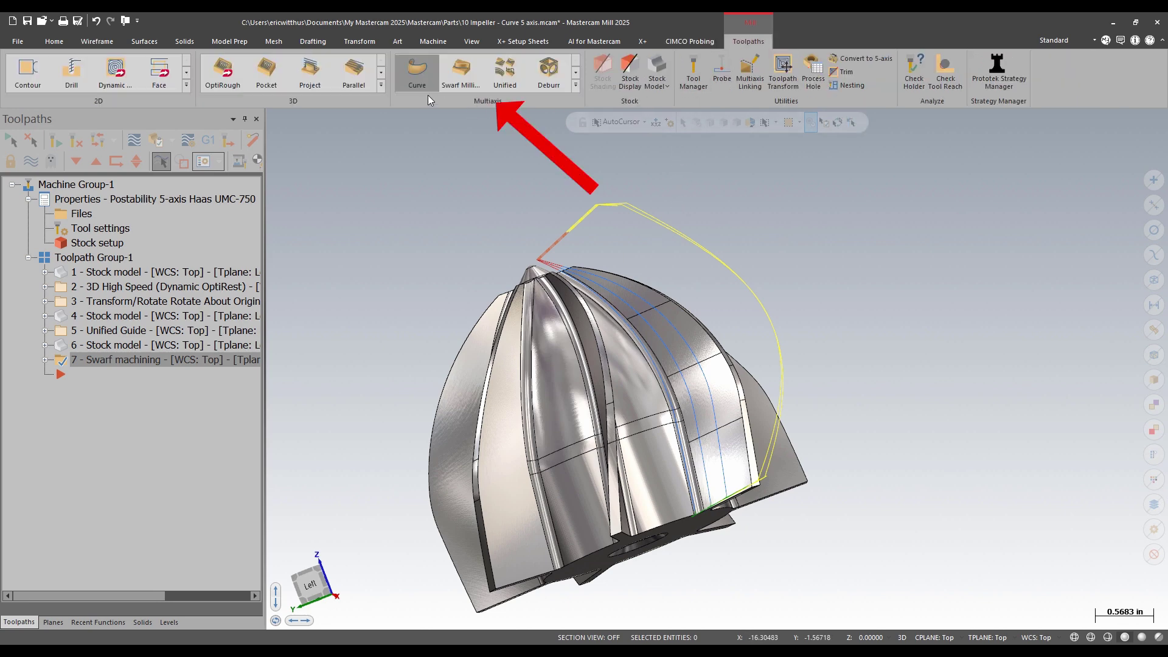
{"action": "left_click", "coordinate": [418, 75]}
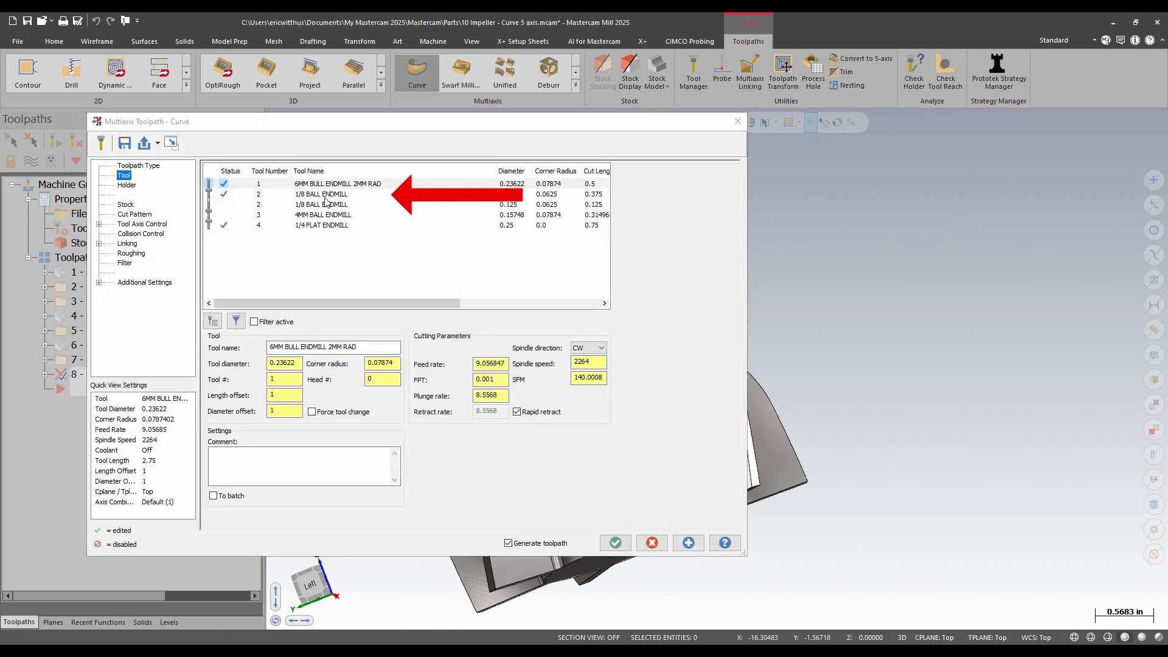
{"action": "left_click", "coordinate": [326, 198]}
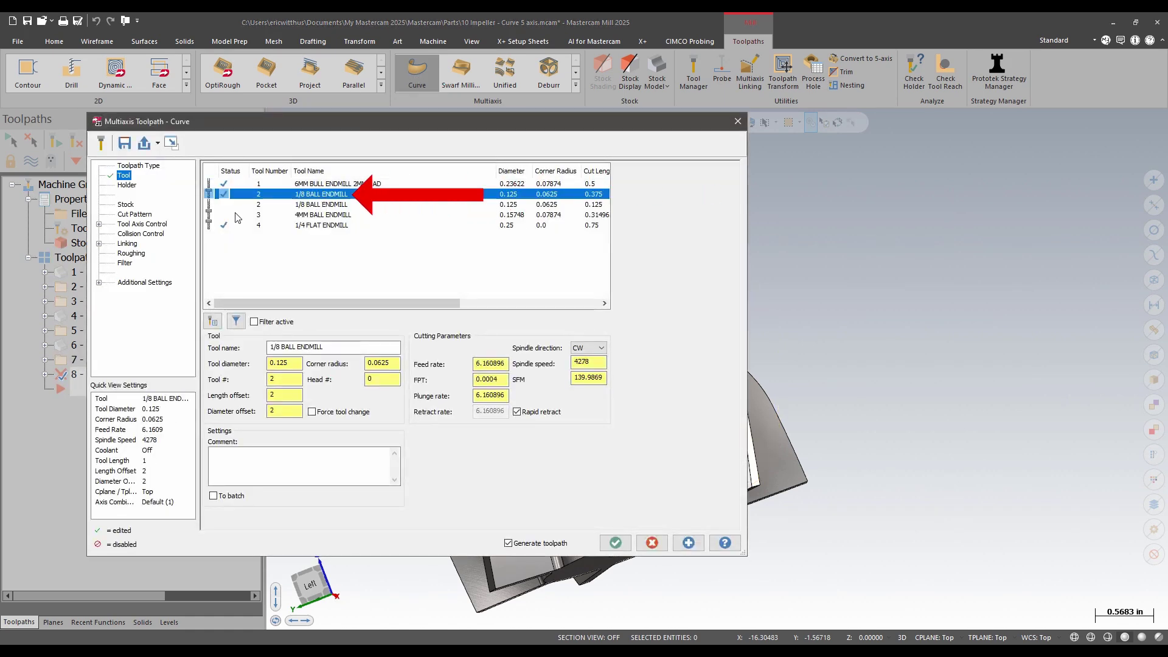
Chain the solid edges along the blade's root, from base to tip, as the cut pattern's 3D drive curve.
{"action": "left_click", "coordinate": [136, 216]}
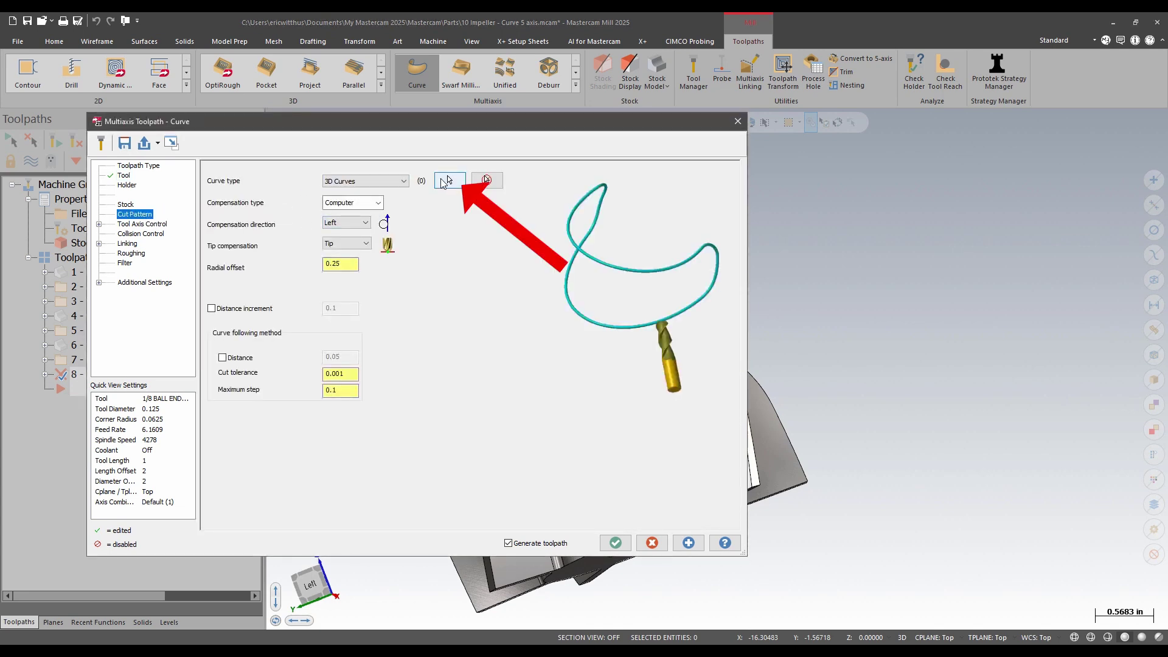
{"action": "left_click", "coordinate": [447, 181]}
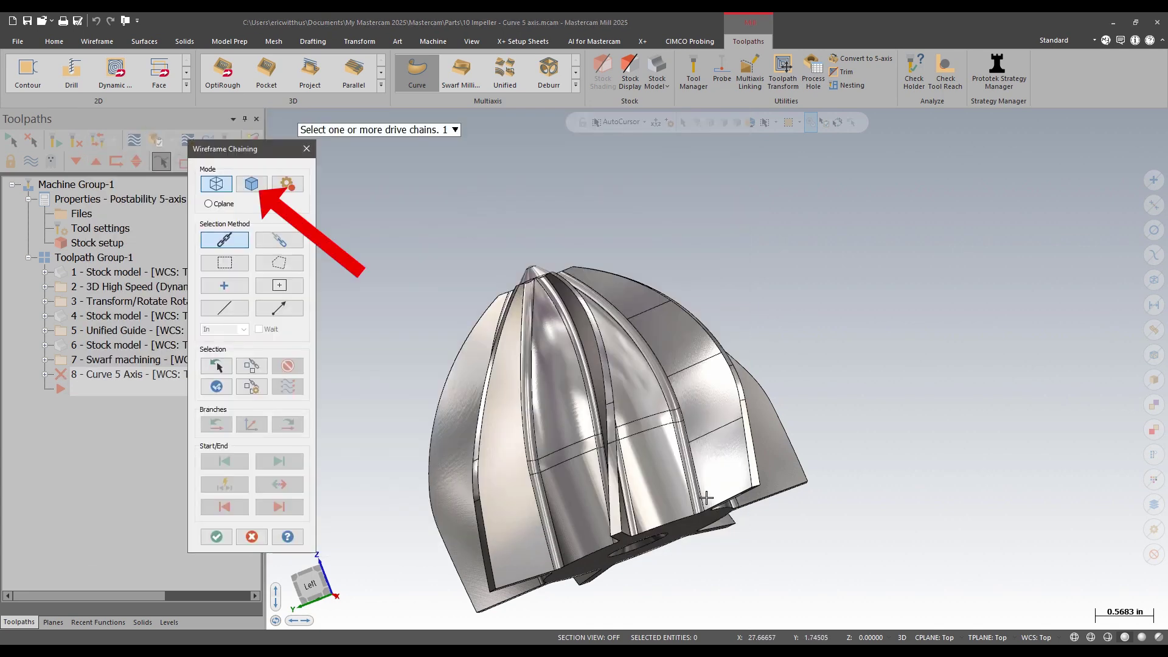
{"action": "left_click", "coordinate": [250, 183]}
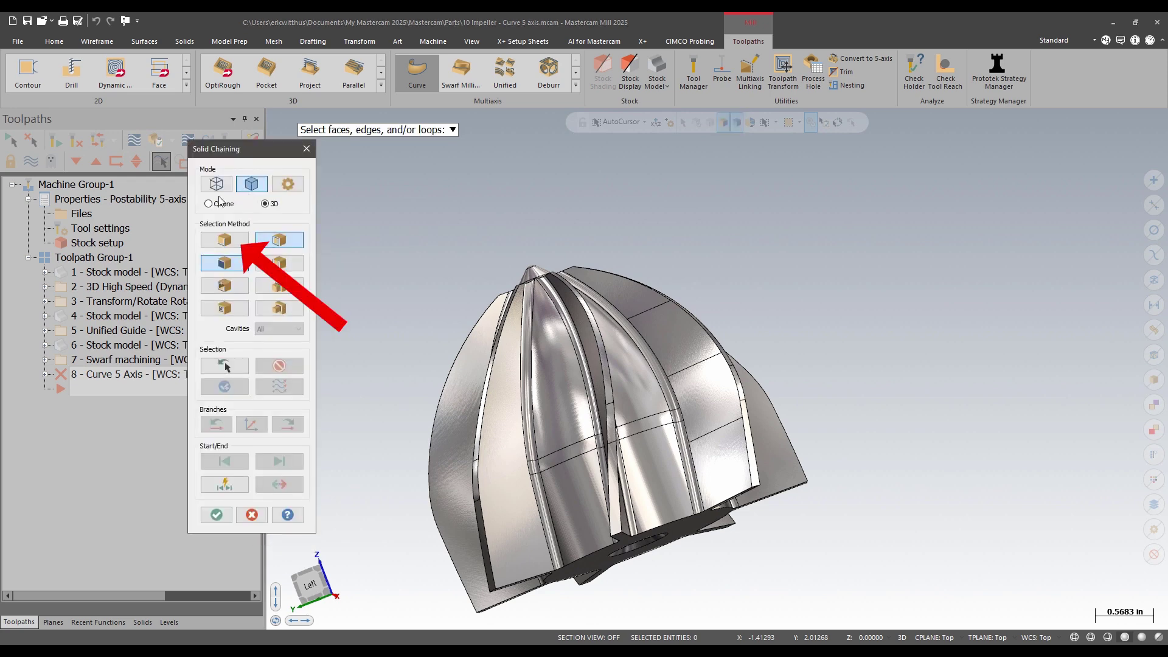
{"action": "left_click", "coordinate": [222, 240]}
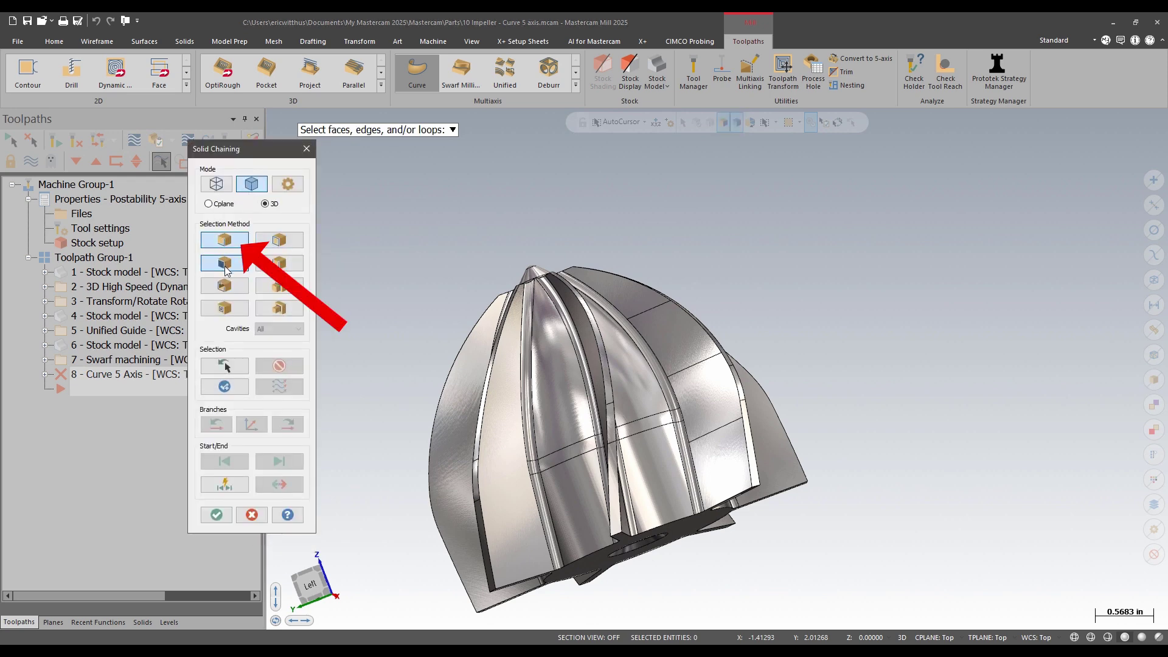
{"action": "left_click", "coordinate": [705, 499]}
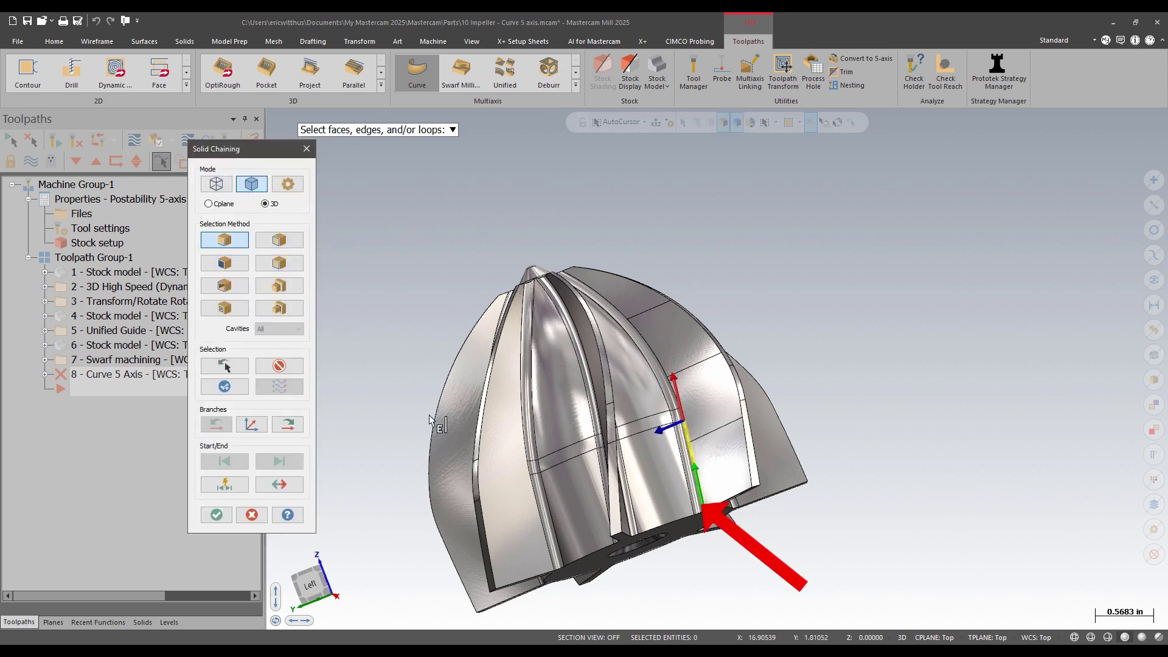
{"action": "left_click", "coordinate": [290, 426]}
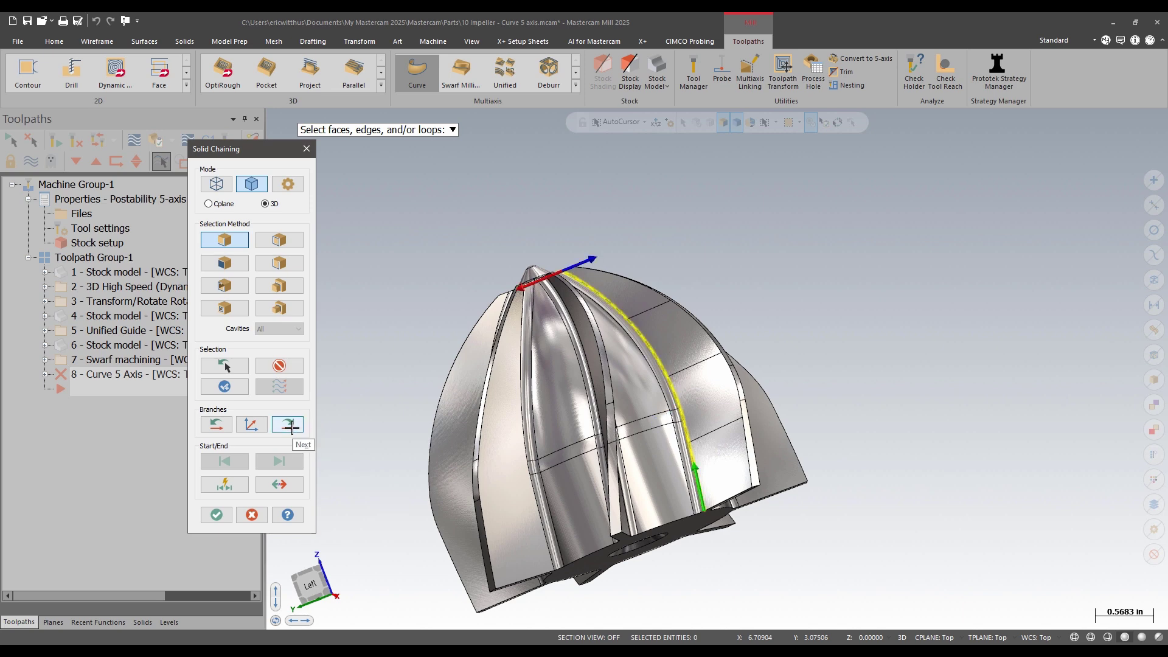
{"action": "left_click", "coordinate": [215, 515]}
Reapply Computer compensation in the cut pattern and match the radial offset to the tool radius, 0.0625.
{"action": "left_click", "coordinate": [353, 202]}
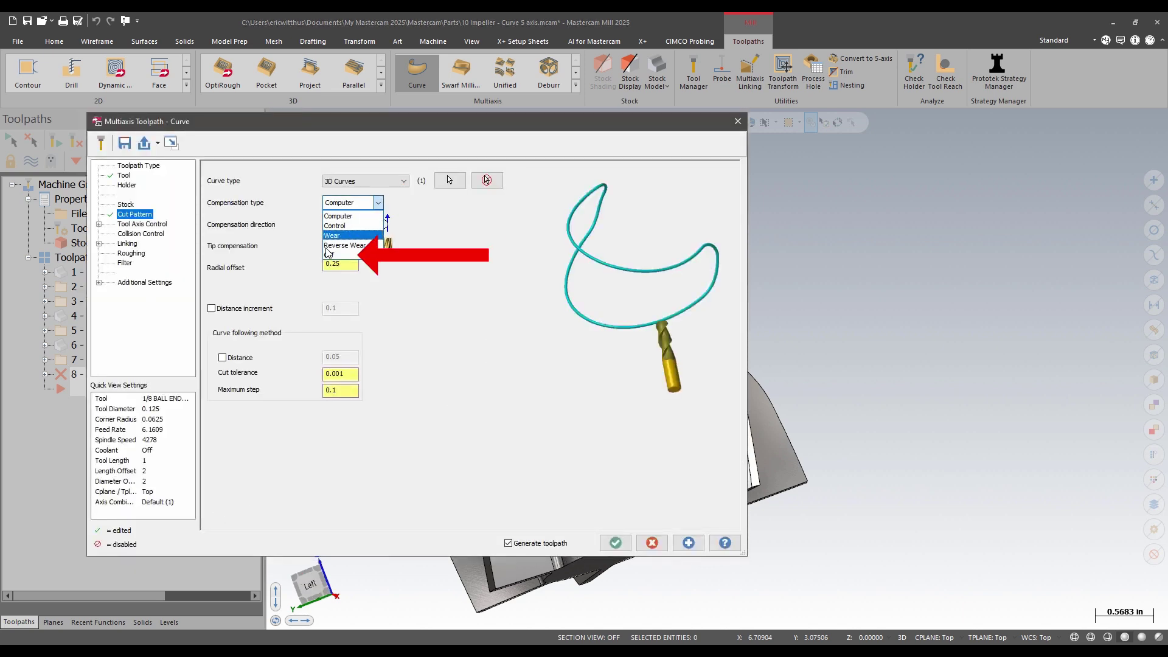
{"action": "left_click", "coordinate": [338, 253]}
{"action": "left_click", "coordinate": [378, 203]}
{"action": "left_click", "coordinate": [372, 216]}
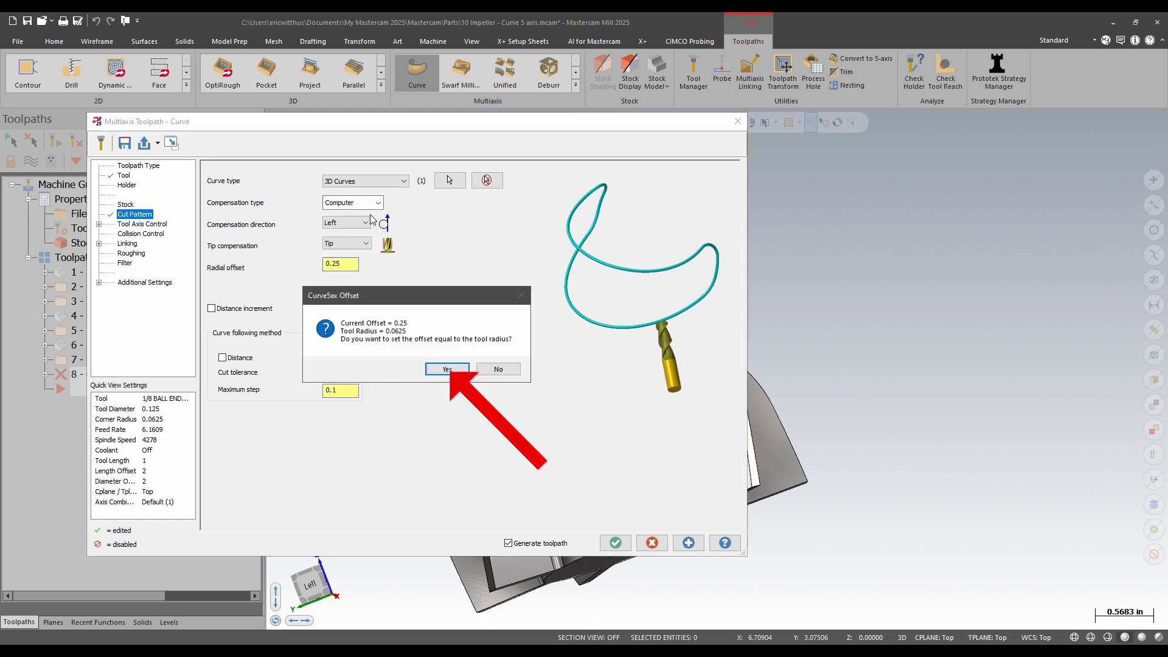
{"action": "left_click", "coordinate": [447, 369]}
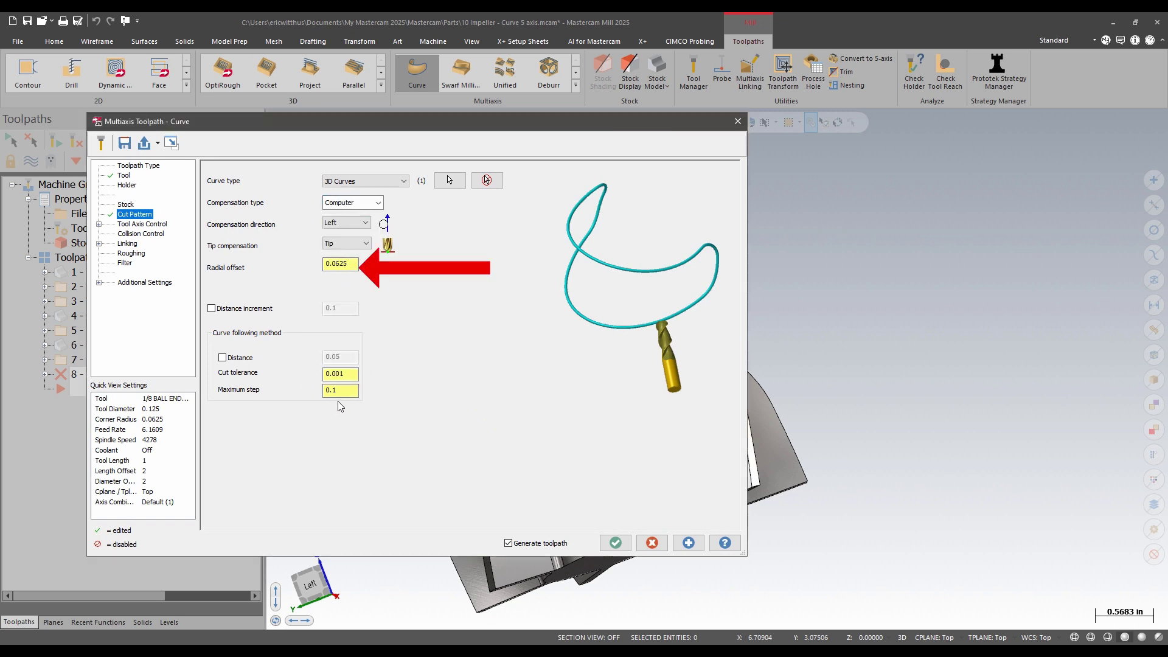
{"action": "left_click_drag", "start_coordinate": [339, 372], "coordinate": [349, 371]}
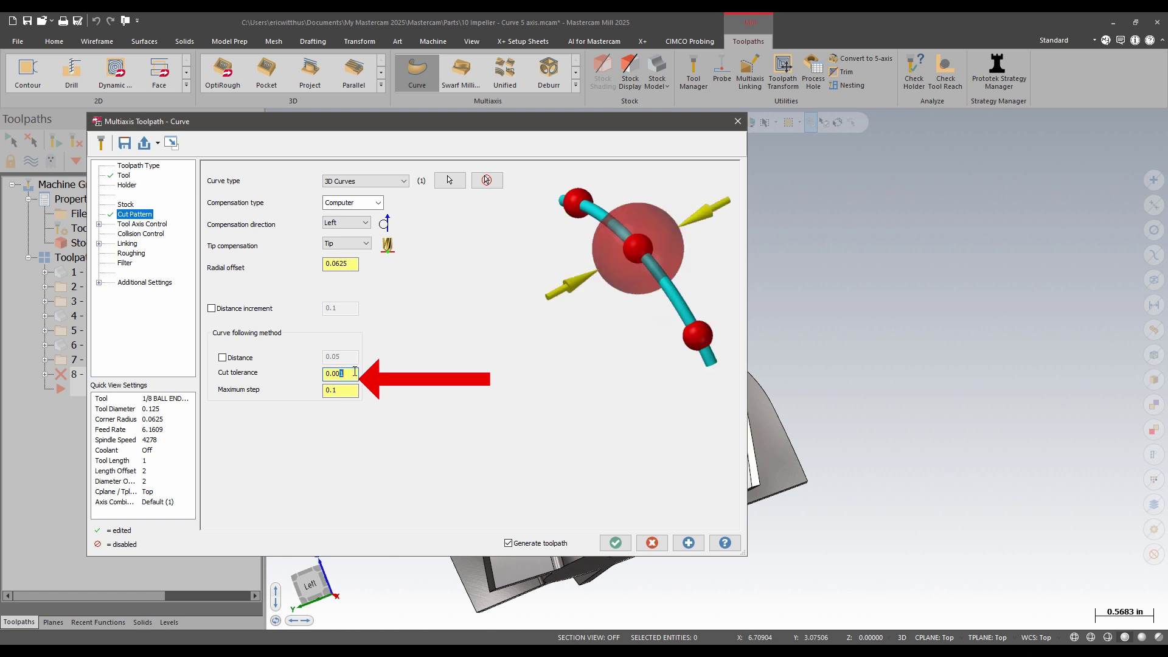
Control the tool axis with the five lines across the blade face, pointing outward, and set the side tilt angle to 10.
{"action": "left_click", "coordinate": [152, 225]}
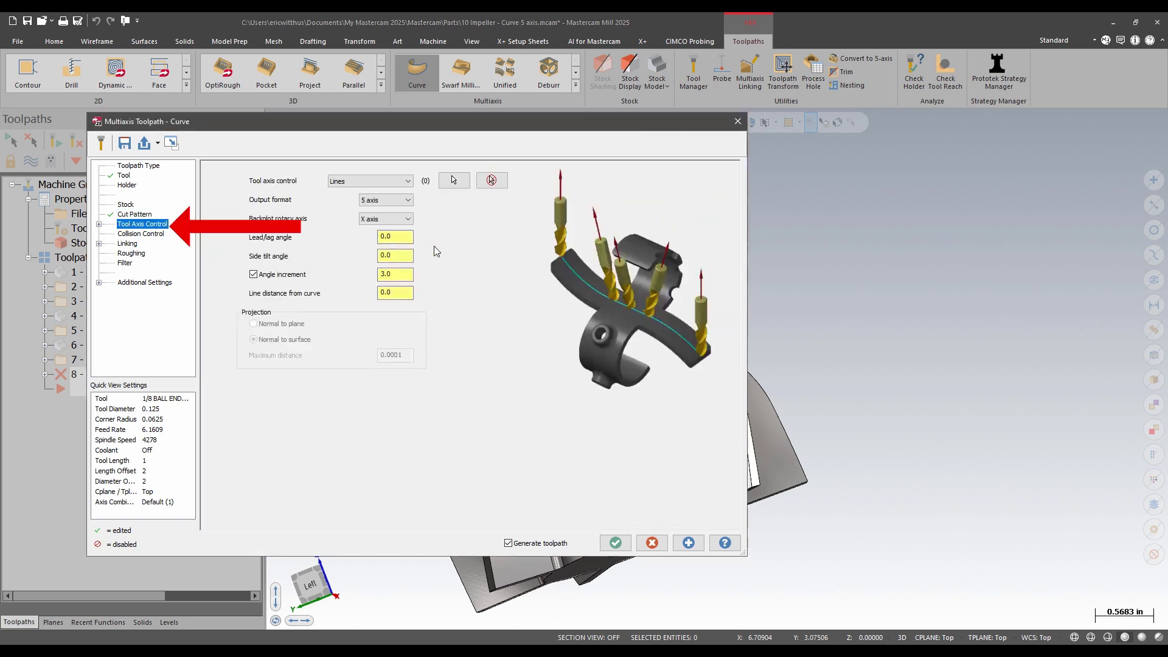
{"action": "left_click", "coordinate": [357, 183]}
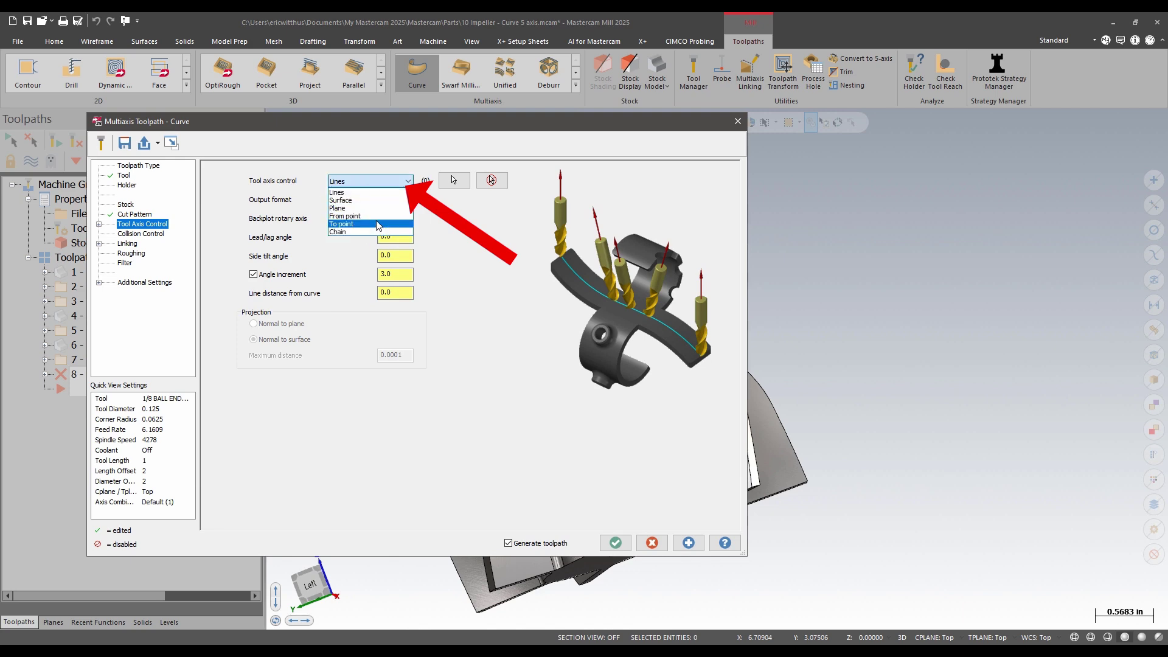
{"action": "left_click", "coordinate": [463, 200]}
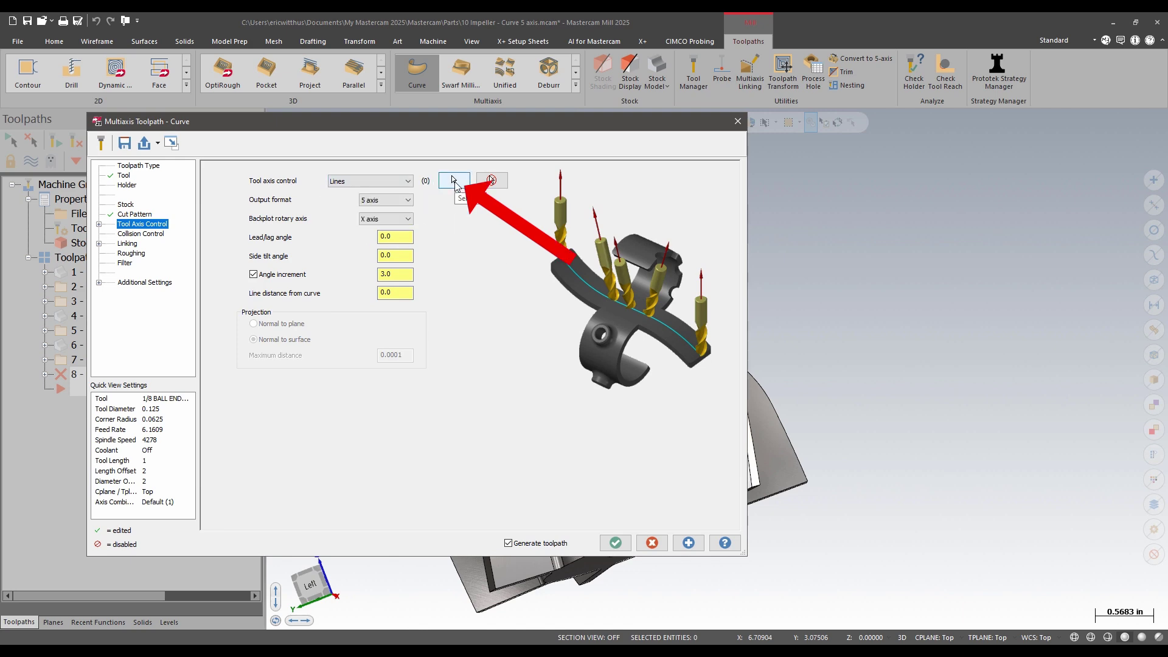
{"action": "left_click", "coordinate": [454, 180]}
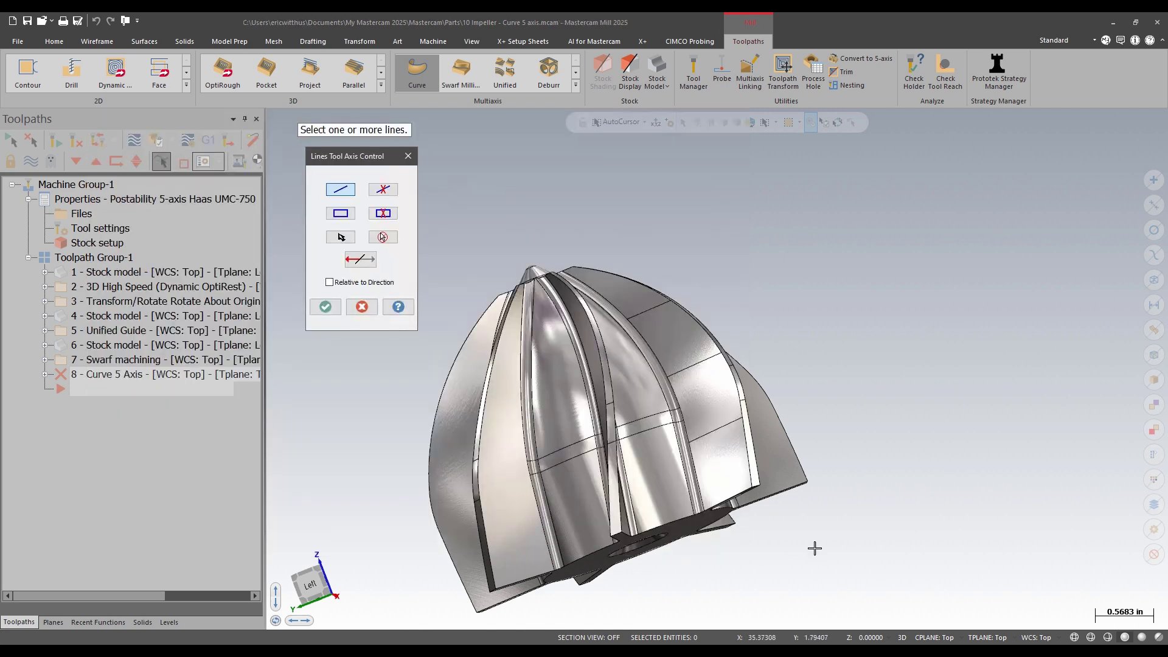
{"action": "left_click", "coordinate": [721, 500]}
{"action": "left_click", "coordinate": [700, 436]}
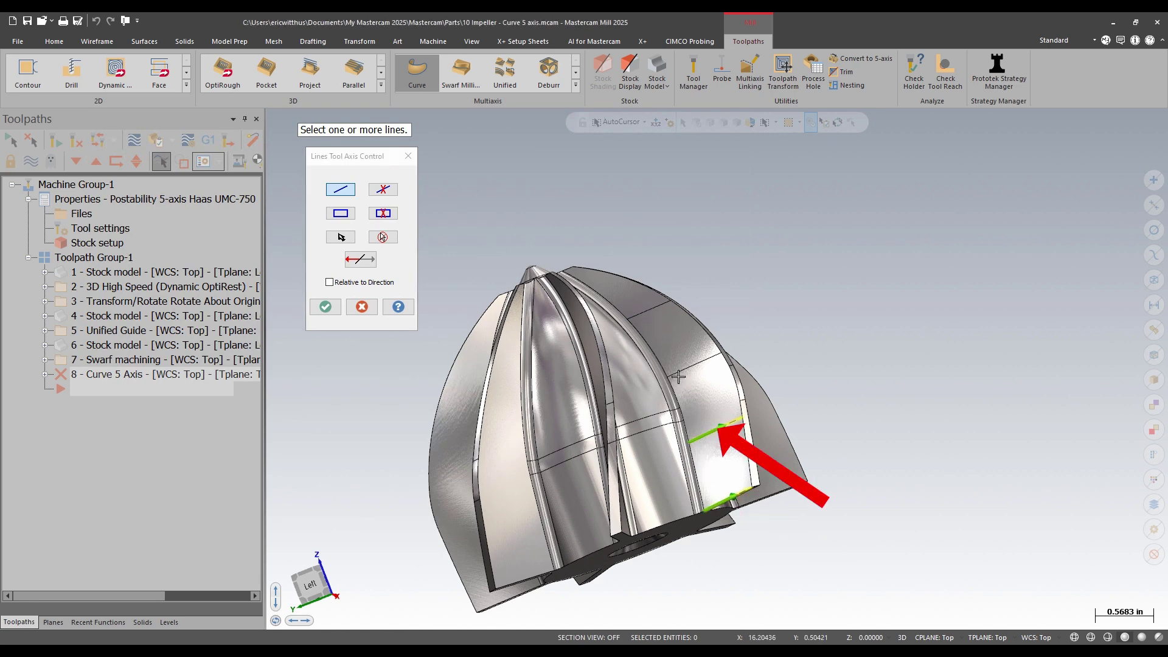
{"action": "left_click", "coordinate": [677, 375]}
{"action": "left_click", "coordinate": [649, 310]}
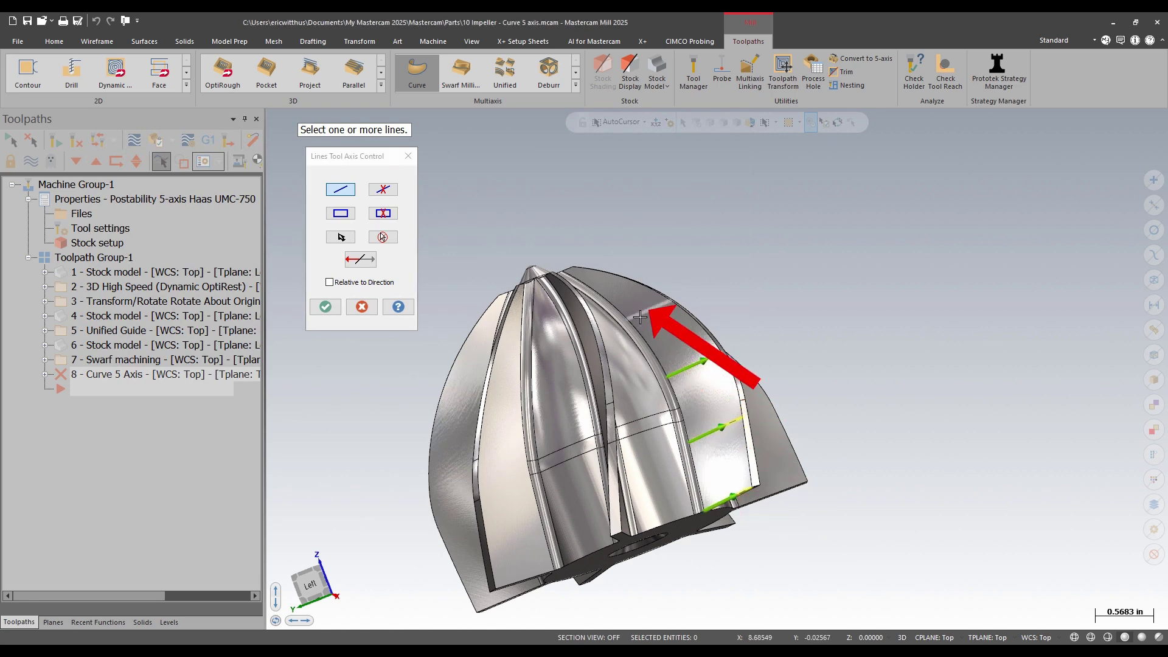
{"action": "left_click", "coordinate": [563, 270]}
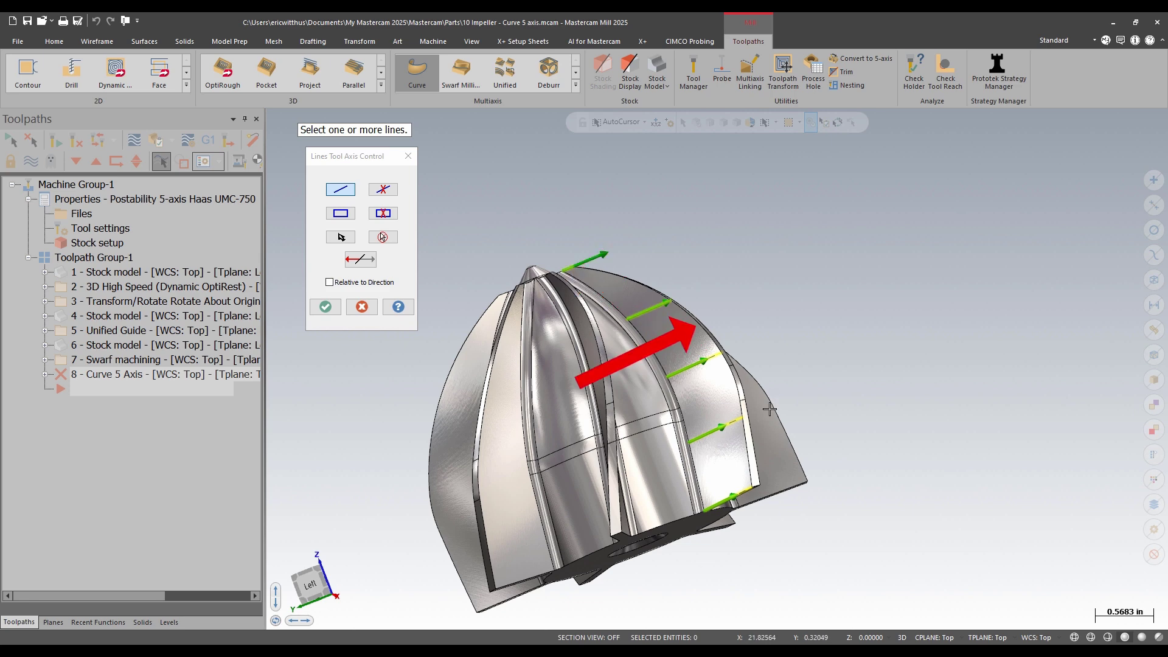
{"action": "left_click", "coordinate": [326, 307]}
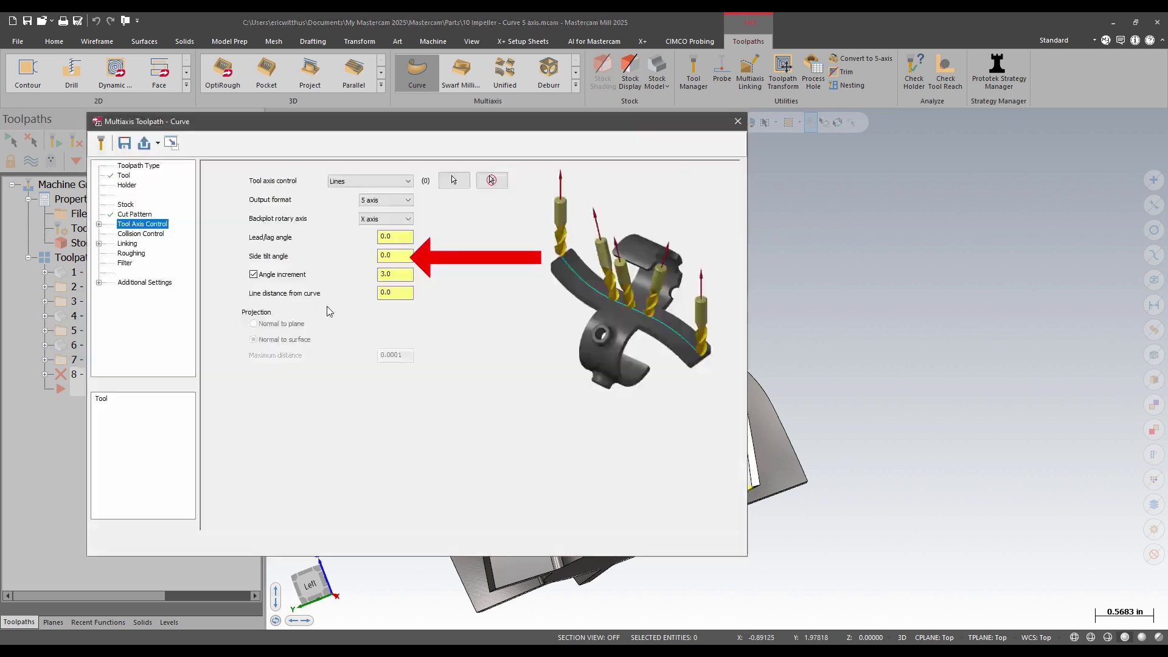
{"action": "key", "text": "shift+Tab"}
{"action": "key", "text": "shift+Tab"}
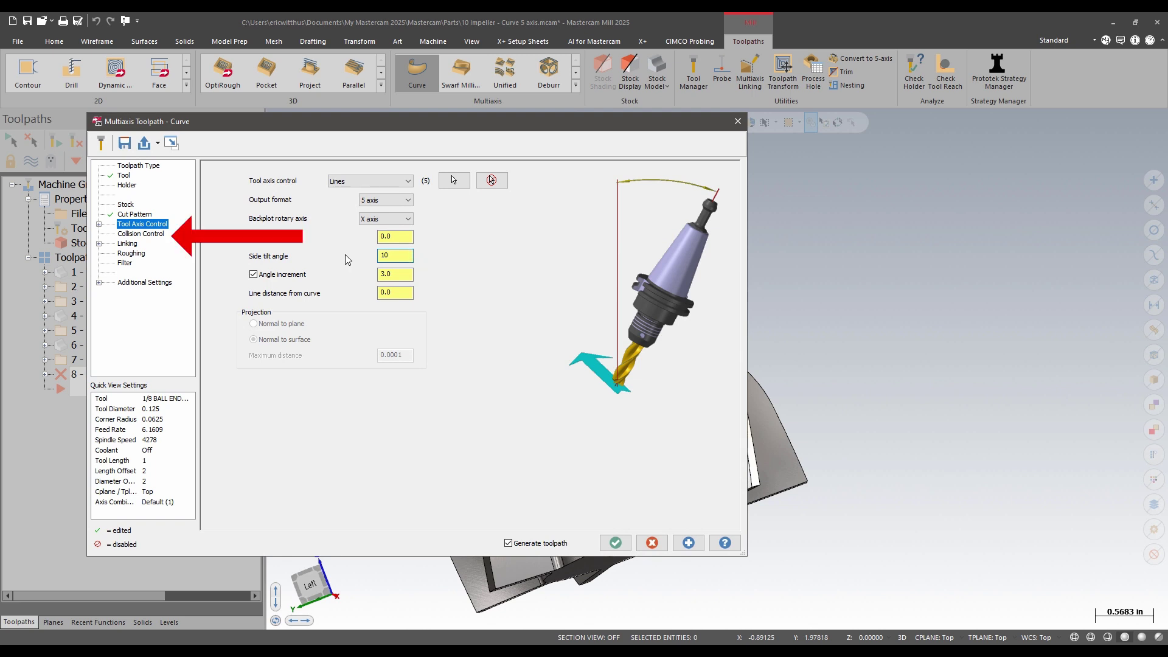
Set the collision tip control to compensate to surfaces, using the fillet face along the blade's root.
{"action": "left_click", "coordinate": [137, 236]}
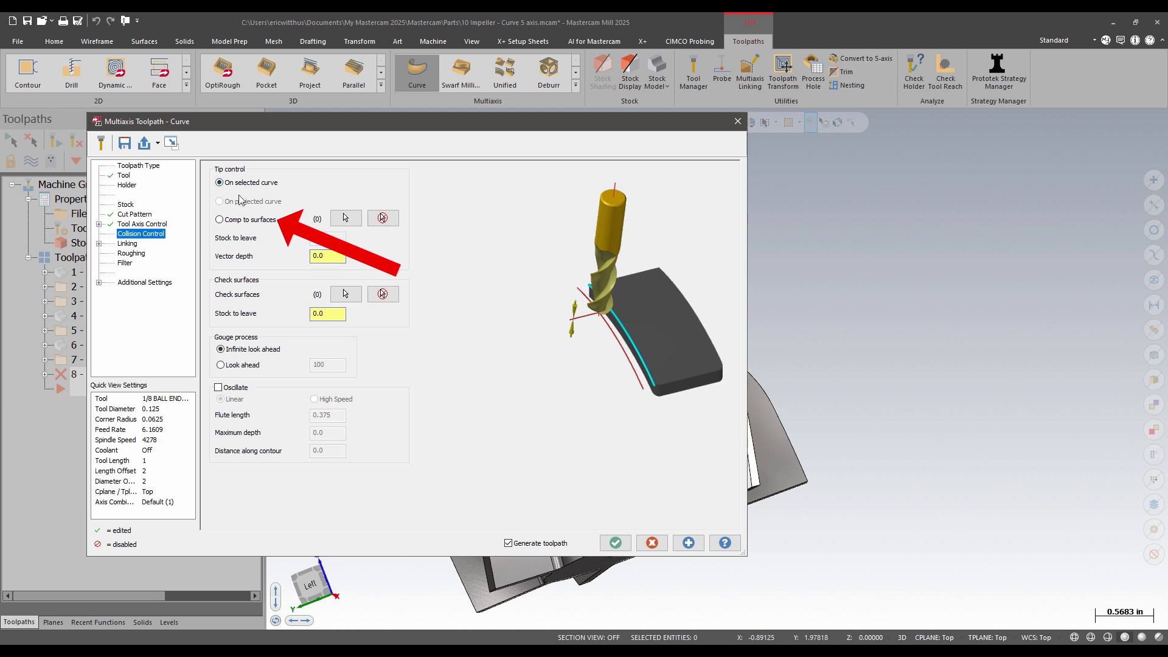
{"action": "left_click", "coordinate": [237, 220]}
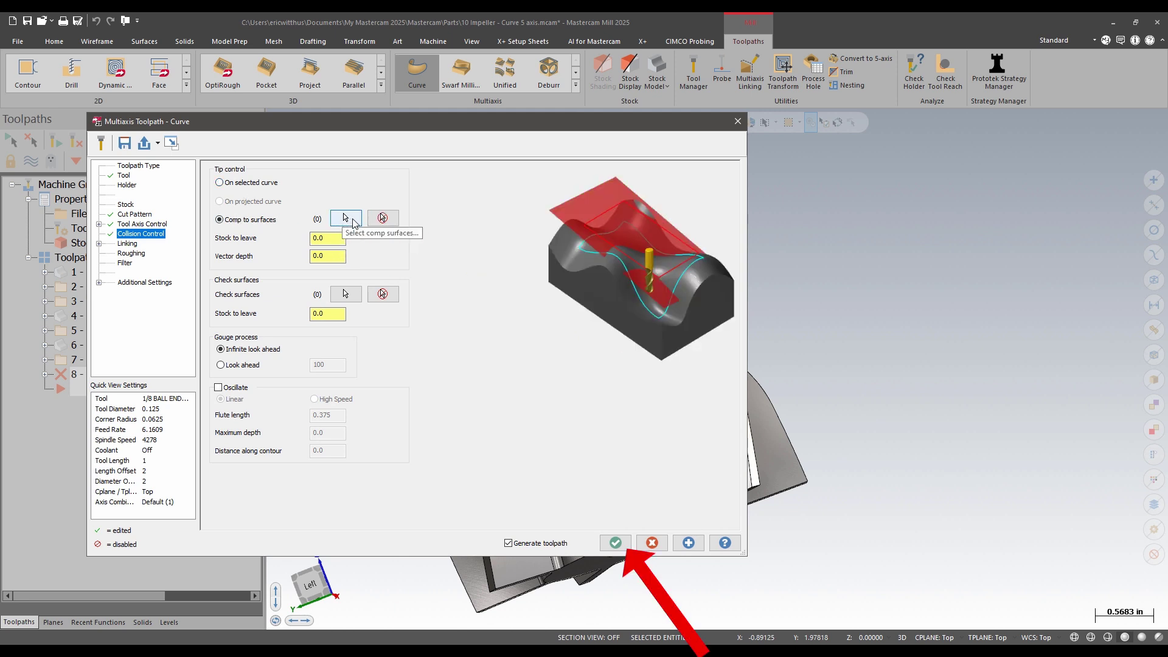
{"action": "left_click", "coordinate": [354, 222]}
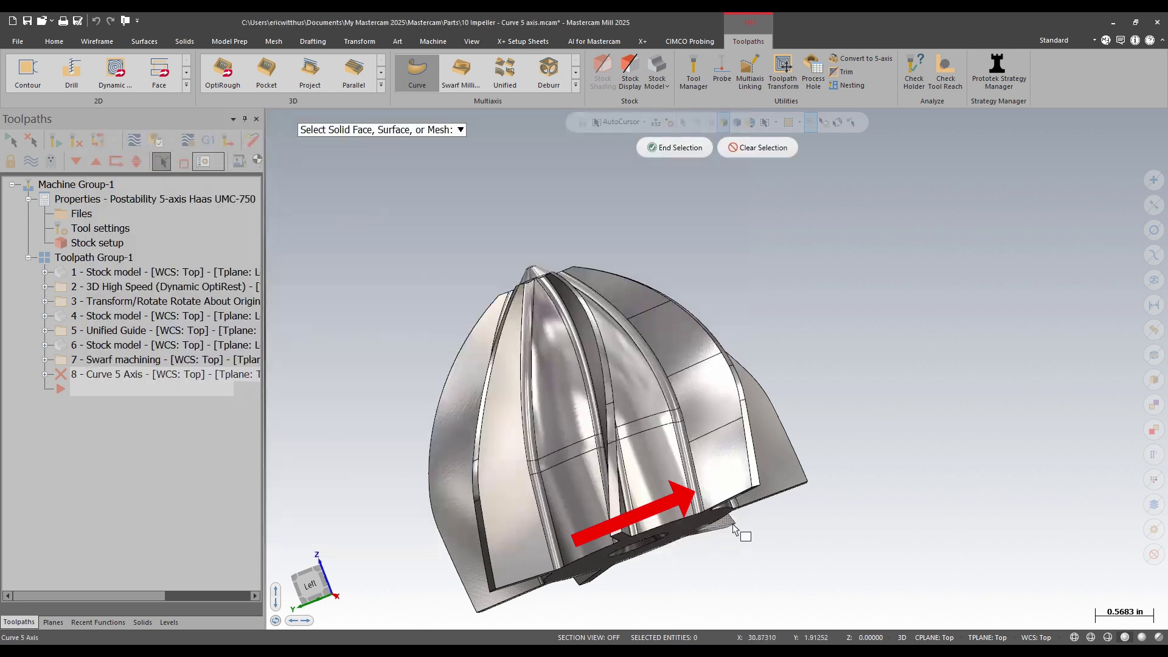
{"action": "left_click", "coordinate": [697, 484]}
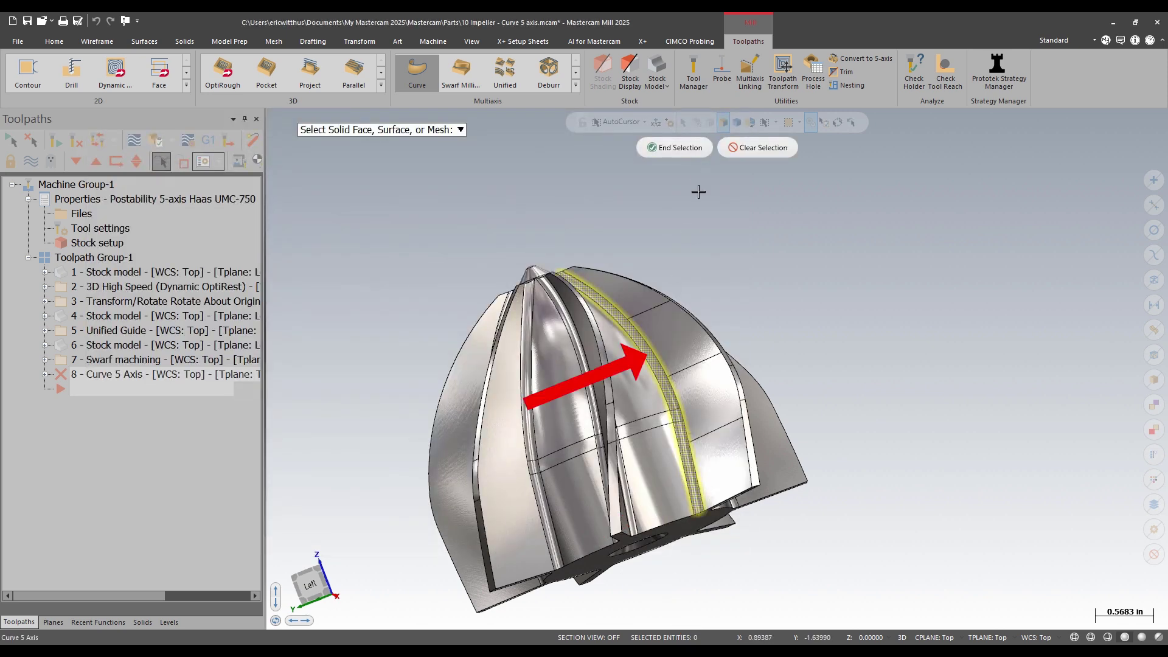
{"action": "left_click", "coordinate": [676, 148]}
Enable entry/exit linking with an entry curve of 50% length and 50% thickness, and turn on the exit curve.
{"action": "left_click", "coordinate": [127, 243]}
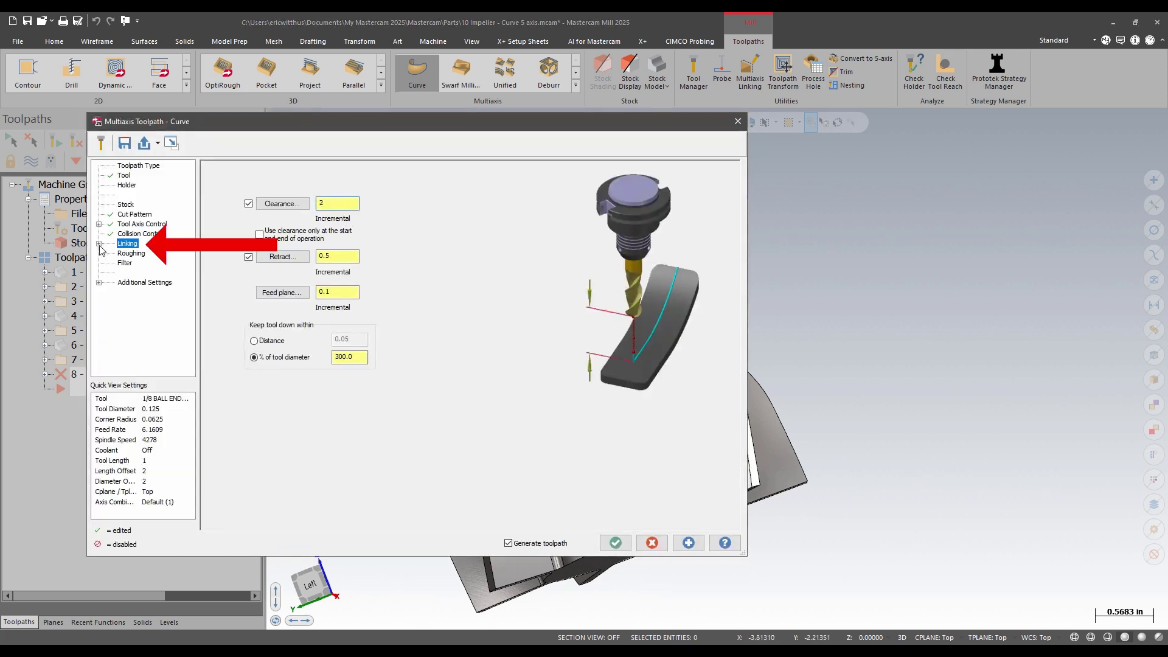
{"action": "left_click", "coordinate": [143, 253]}
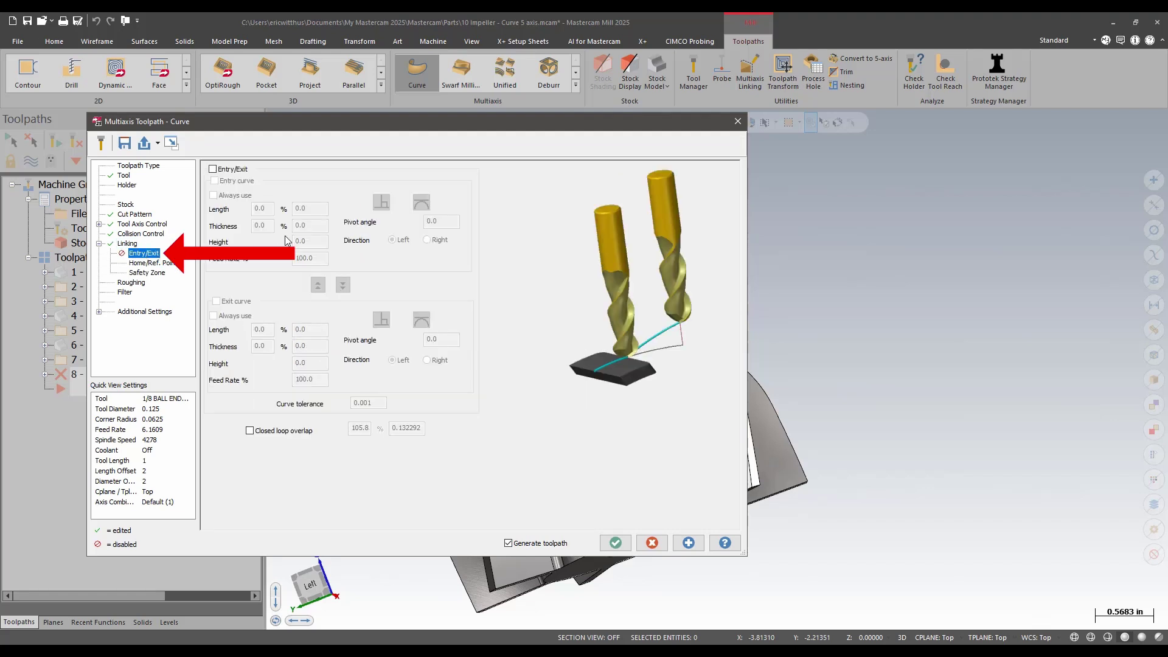
{"action": "left_click", "coordinate": [230, 170]}
{"action": "left_click", "coordinate": [226, 182]}
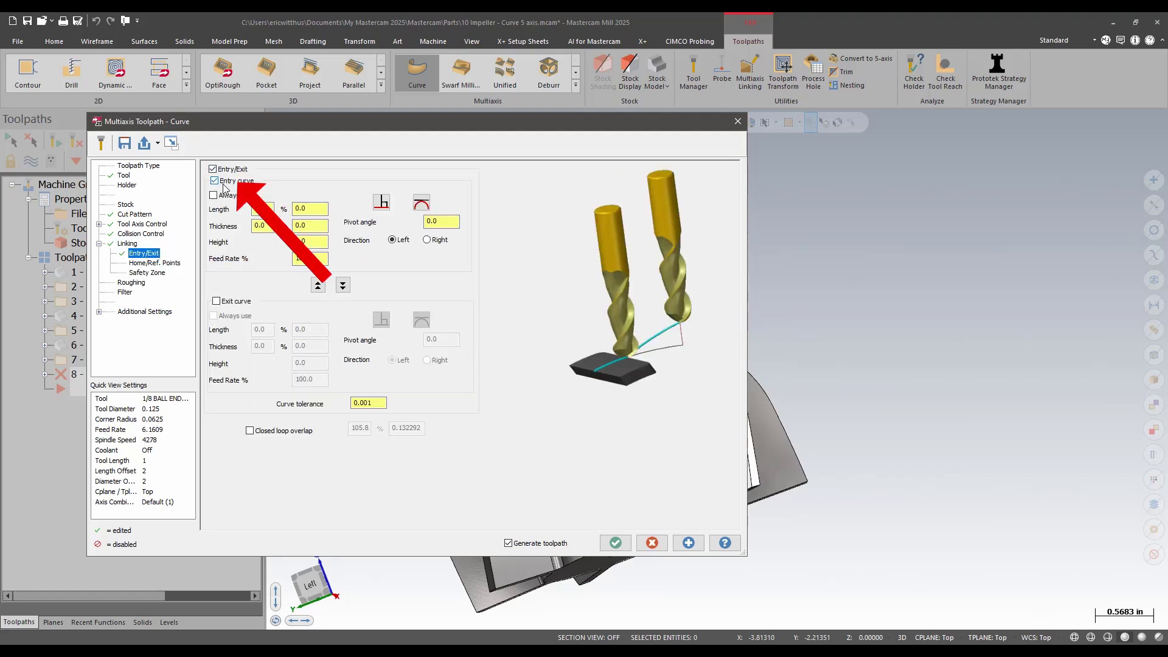
{"action": "mouse_move", "coordinate": [268, 215]}
{"action": "left_mouse_down"}
{"action": "mouse_move", "coordinate": [233, 213]}
{"action": "mouse_move", "coordinate": [252, 225]}
{"action": "left_mouse_up"}
{"action": "type", "text": "50"}
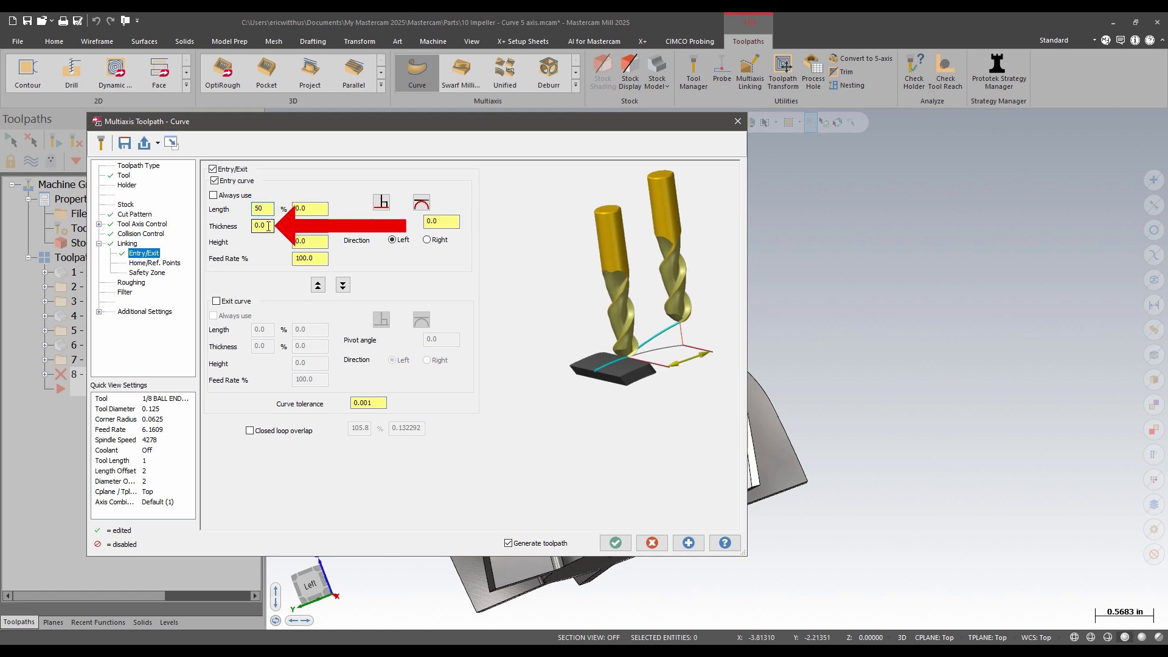
{"action": "type", "text": "50"}
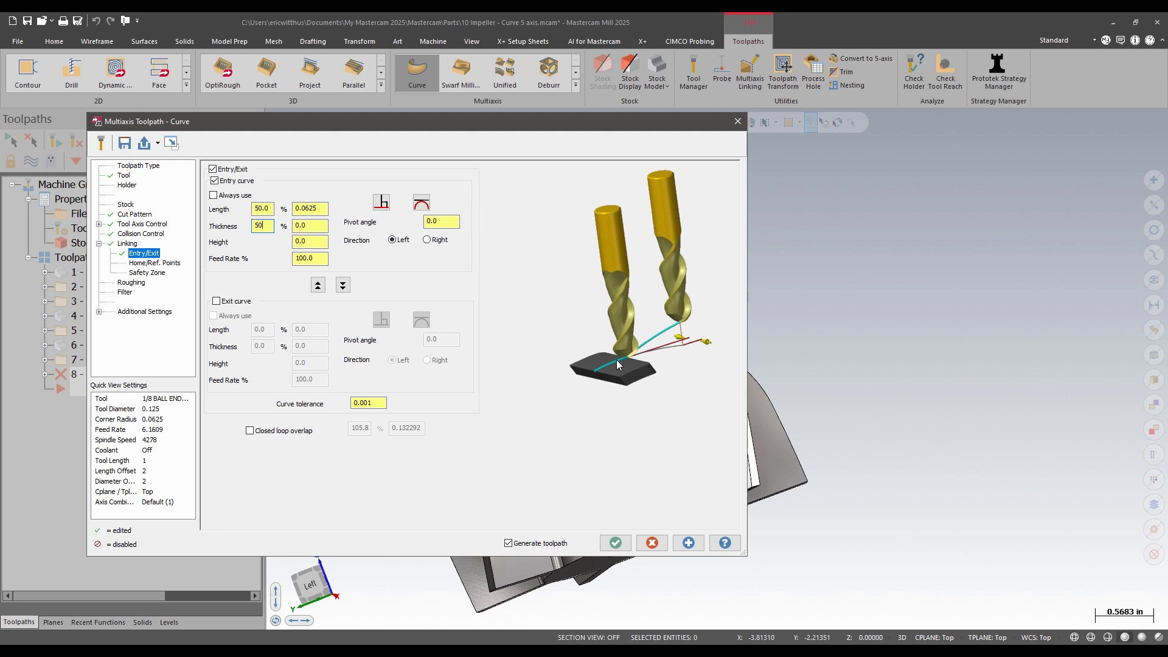
{"action": "left_click", "coordinate": [230, 302]}
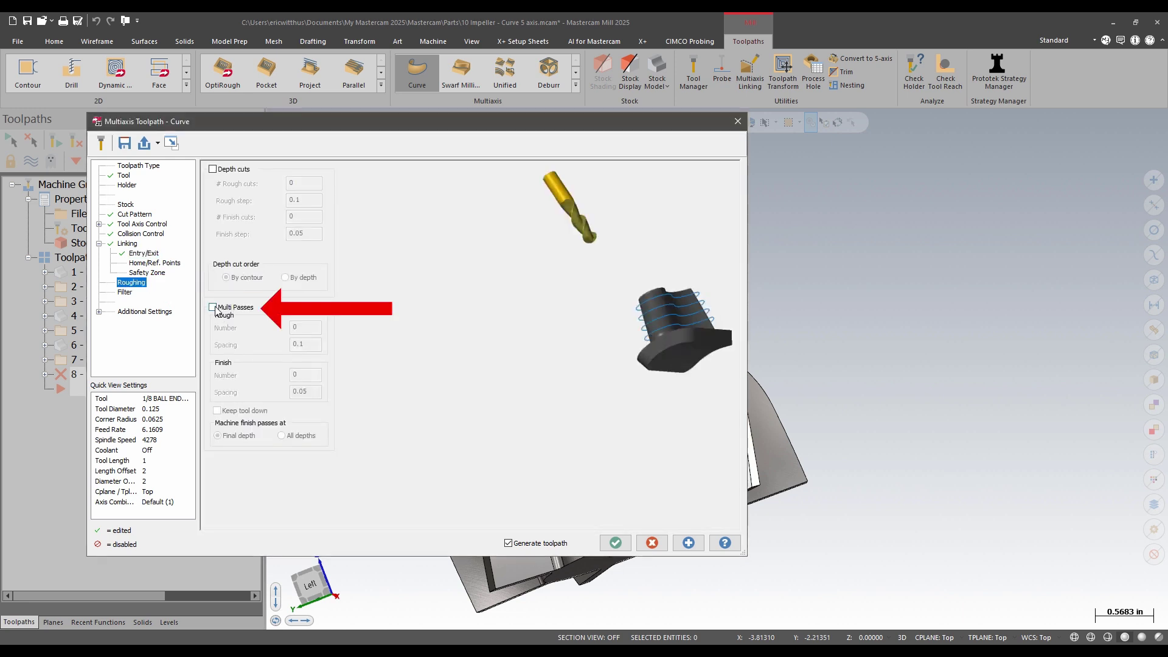
Add multi passes with 5 finish passes and a reduced finish spacing, and generate the toolpath.
{"action": "left_click", "coordinate": [213, 307]}
{"action": "double_click", "coordinate": [303, 376]}
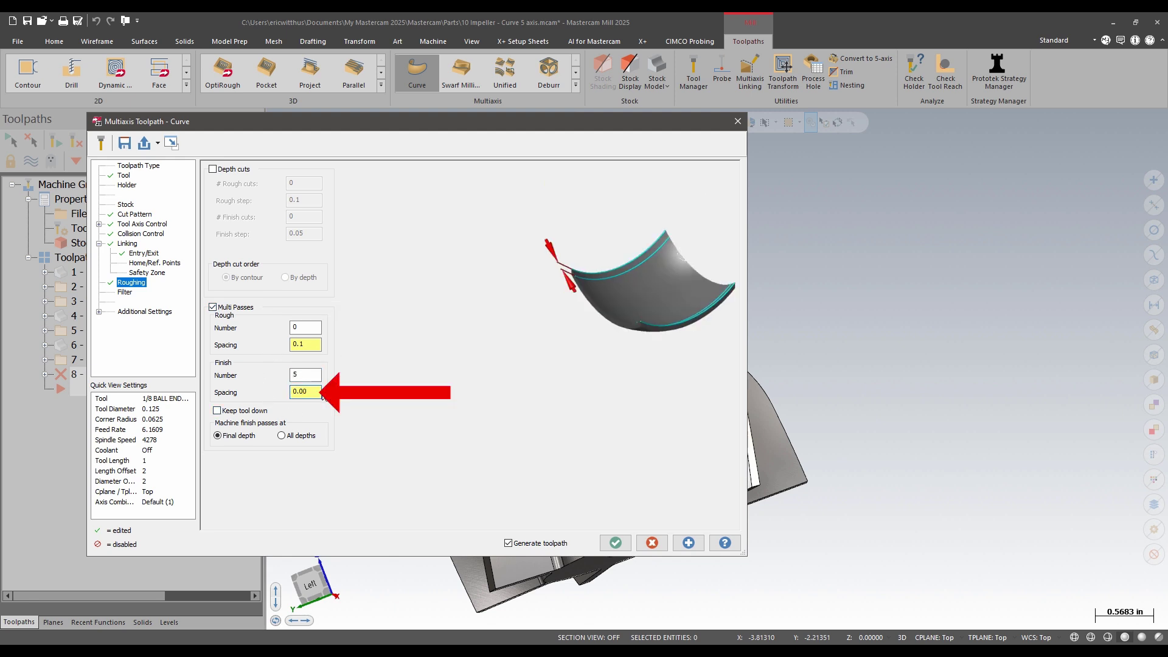
{"action": "left_click", "coordinate": [616, 544]}
Inspect the Curve toolpath at both blade ends and backplot it to check tool and holder clearance against the blade.
{"action": "scroll", "coordinate": [660, 453], "scroll_direction": "up", "scroll_amount": 10}
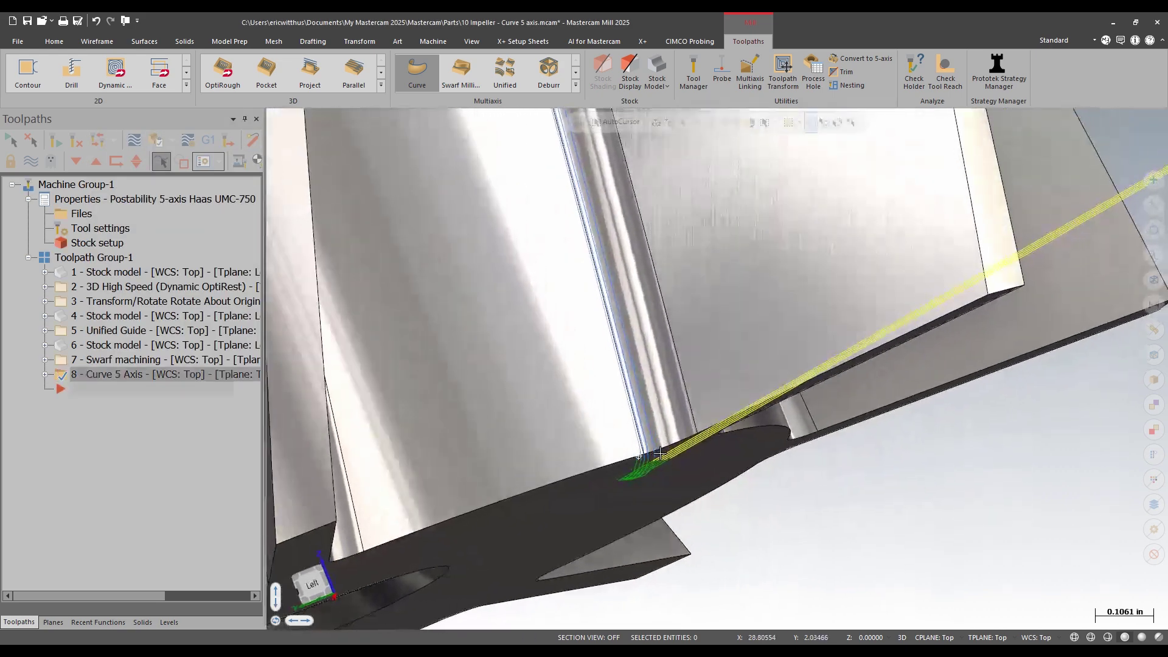
{"action": "scroll", "coordinate": [660, 453], "scroll_direction": "down", "scroll_amount": 6}
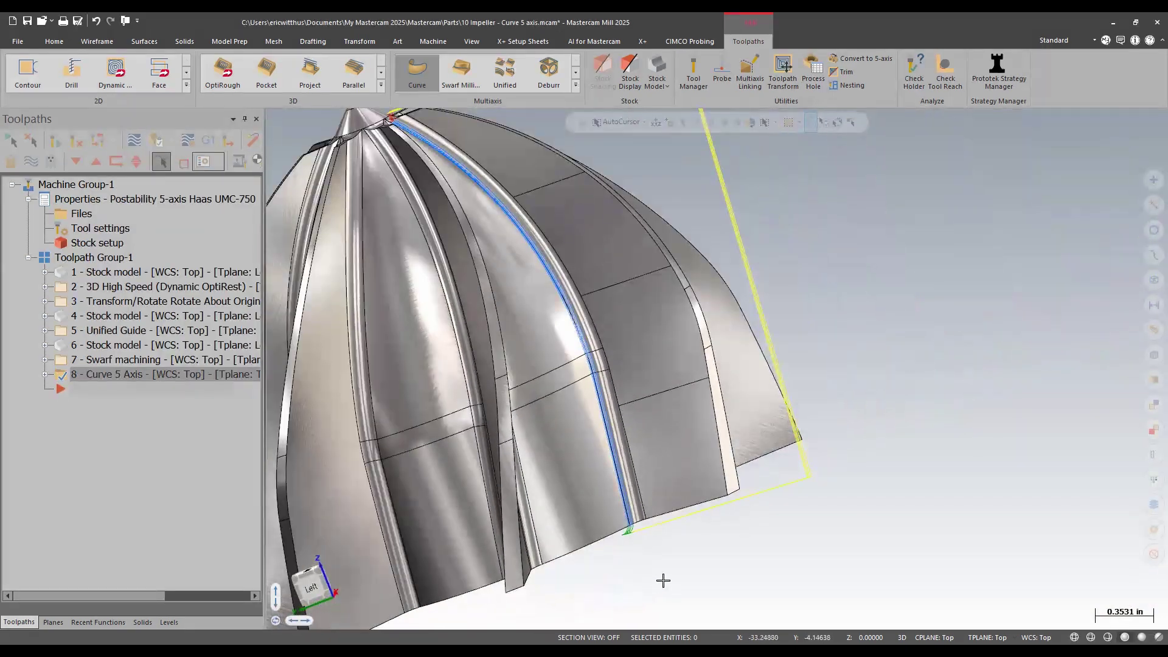
{"action": "scroll", "coordinate": [685, 472], "scroll_direction": "up", "scroll_amount": 8}
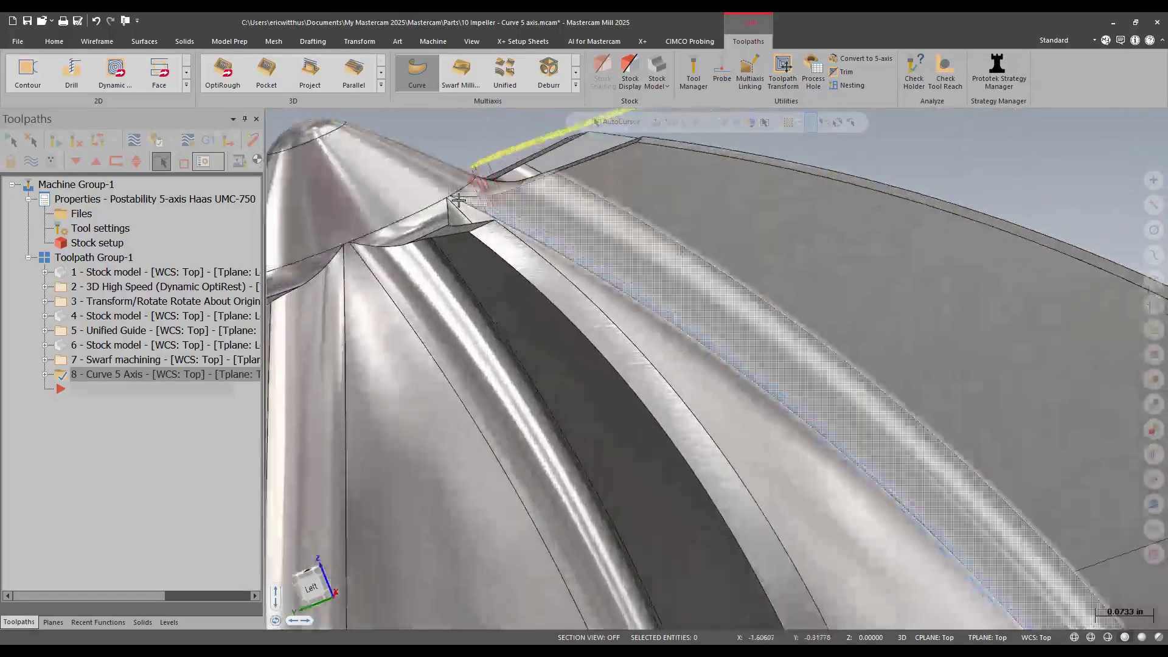
{"action": "scroll", "coordinate": [435, 214], "scroll_direction": "down", "scroll_amount": 7}
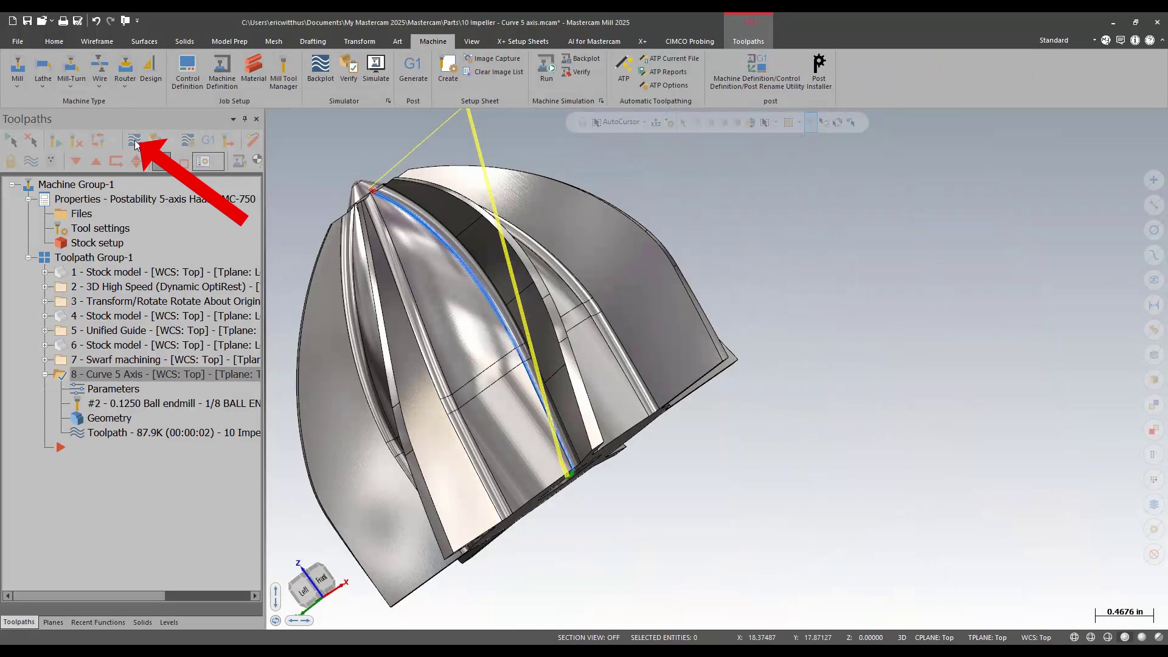
{"action": "left_click", "coordinate": [135, 142]}
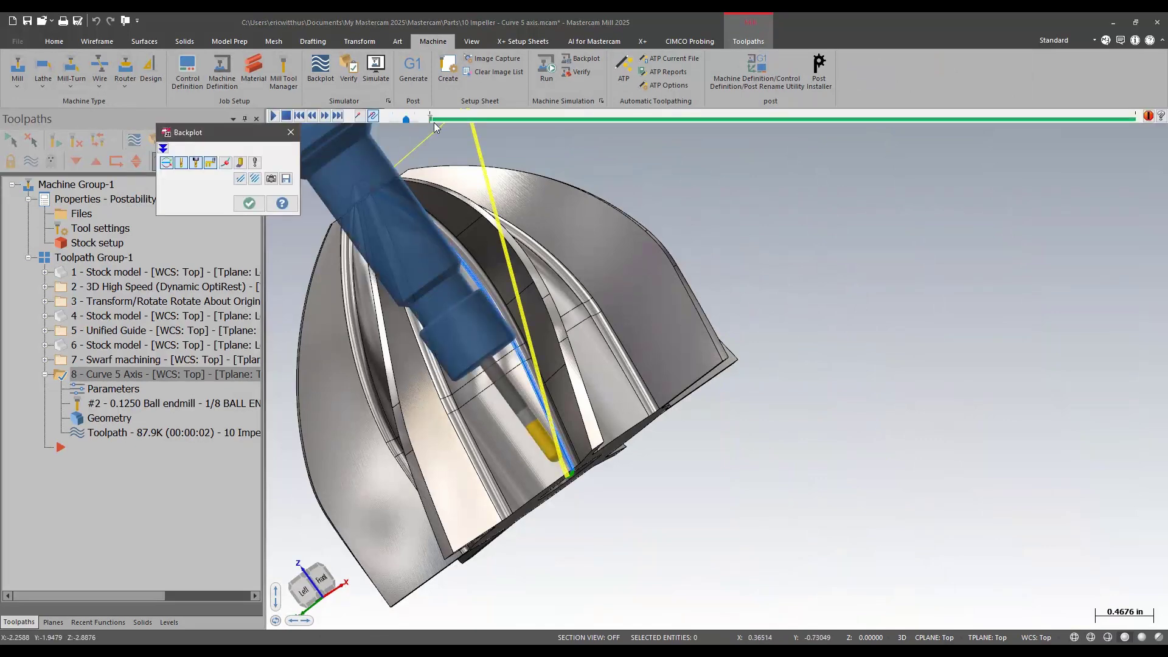
{"action": "left_click", "coordinate": [435, 120]}
{"action": "mouse_move", "coordinate": [433, 119]}
{"action": "left_mouse_down"}
{"action": "mouse_move", "coordinate": [772, 146]}
{"action": "mouse_move", "coordinate": [1038, 125]}
{"action": "left_mouse_up"}
{"action": "middle_click_drag", "start_coordinate": [559, 359], "coordinate": [651, 608]}
{"action": "scroll", "coordinate": [644, 611], "scroll_direction": "up", "scroll_amount": 4}
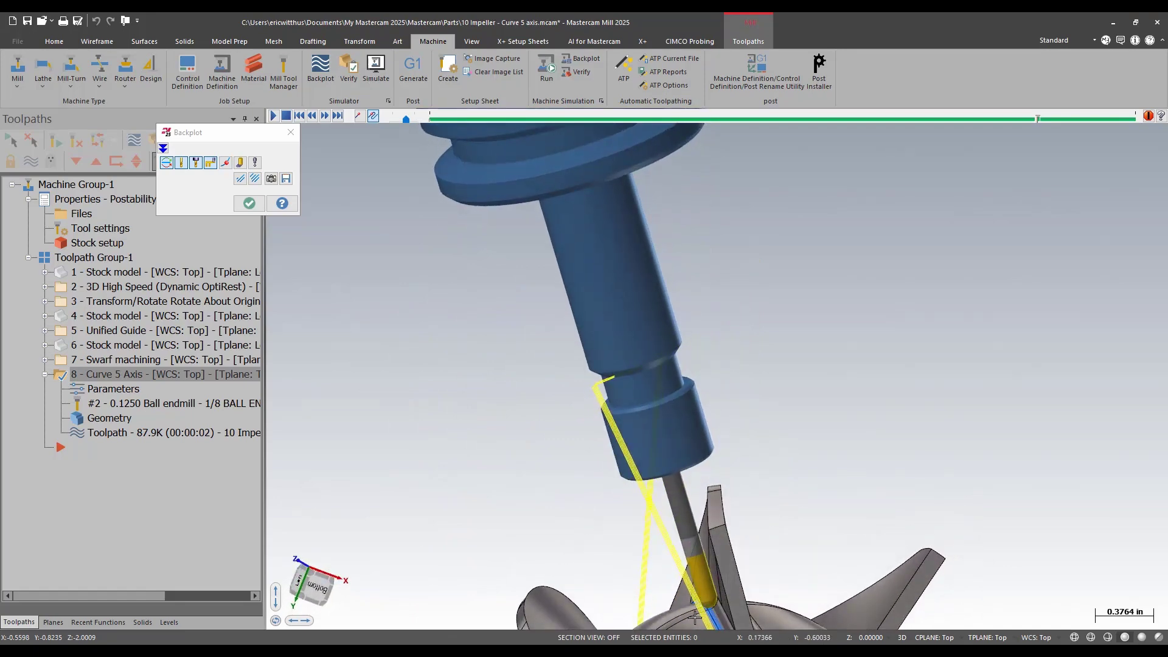
{"action": "scroll", "coordinate": [694, 617], "scroll_direction": "up", "scroll_amount": 5}
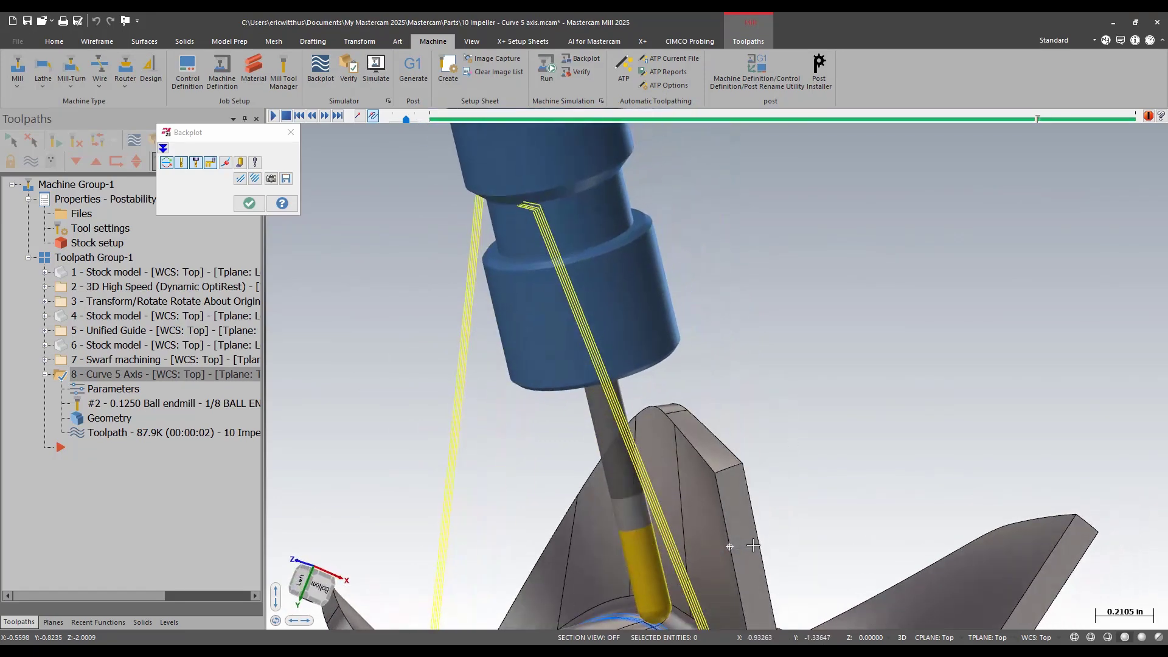
{"action": "middle_click_drag", "start_coordinate": [753, 546], "coordinate": [721, 549]}
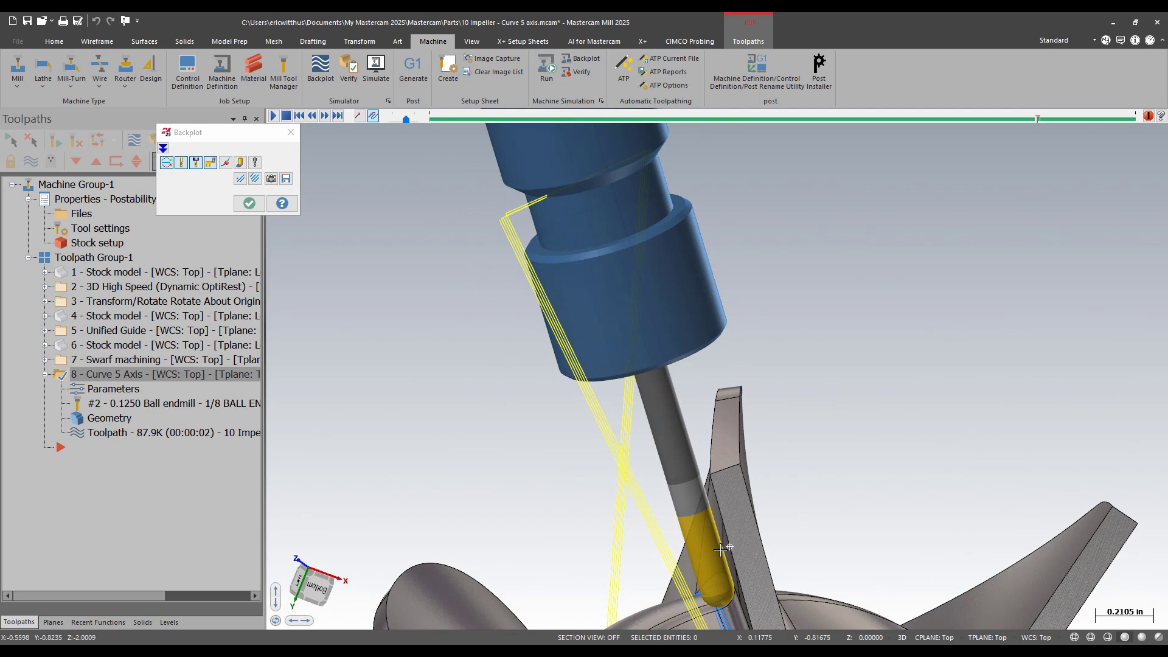
{"action": "key", "text": "Escape"}
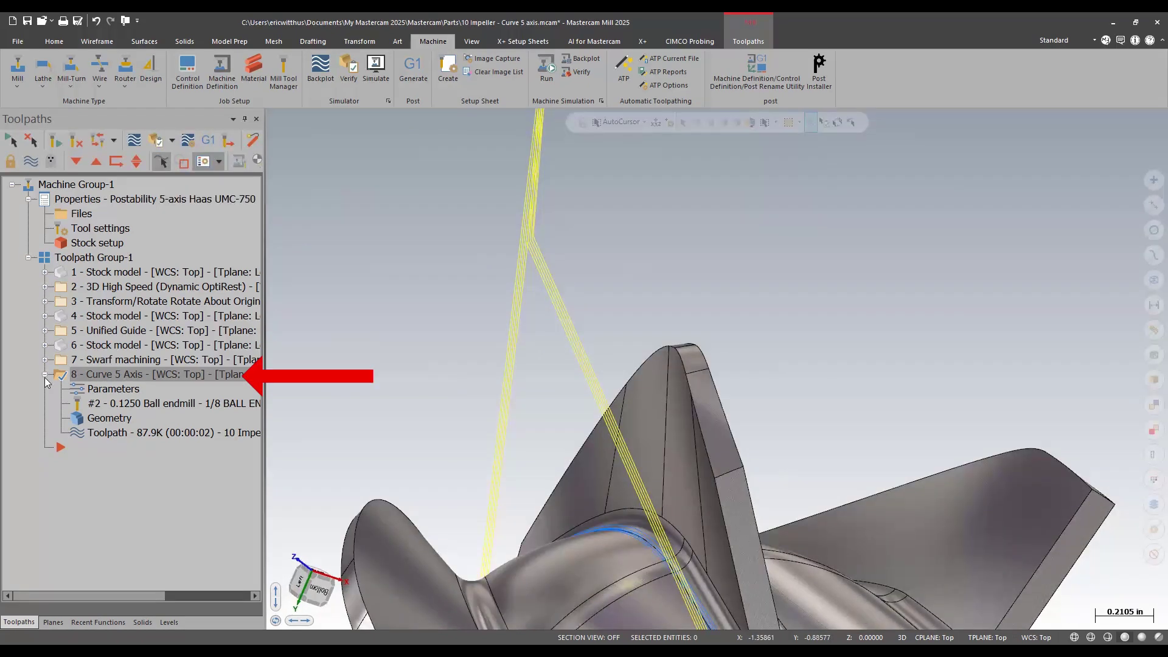
Run the machine simulation for operations 6 through 8 with the machine housing hidden.
{"action": "left_click", "coordinate": [45, 374]}
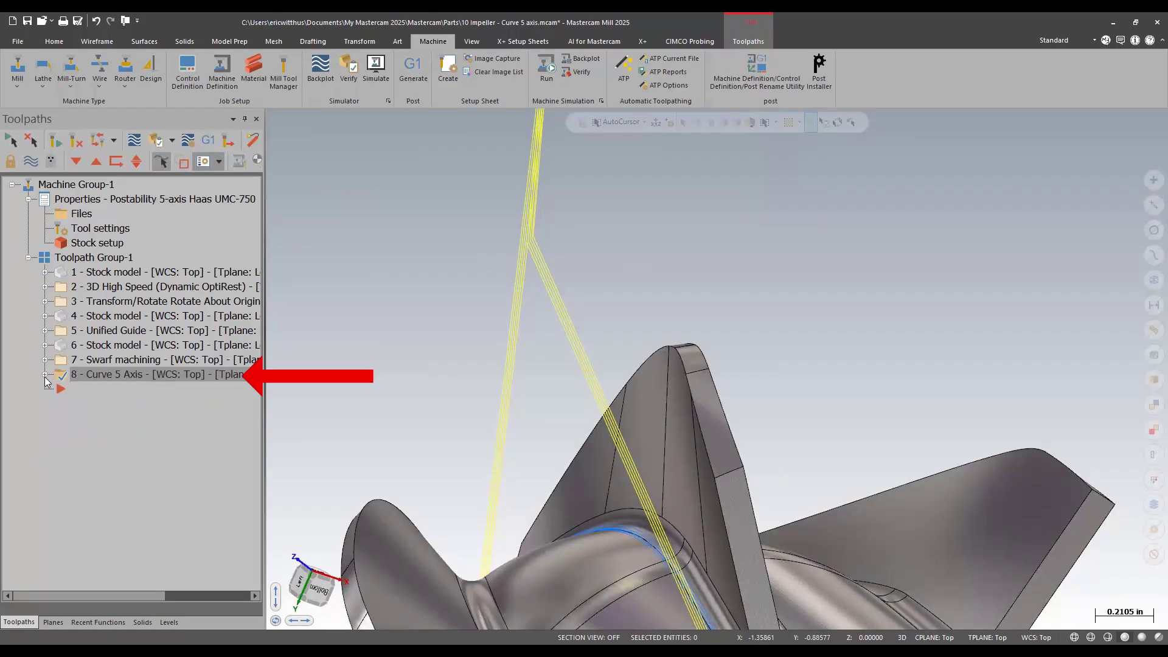
{"action": "left_click", "coordinate": [111, 345], "text": "shift"}
{"action": "left_click", "coordinate": [546, 68]}
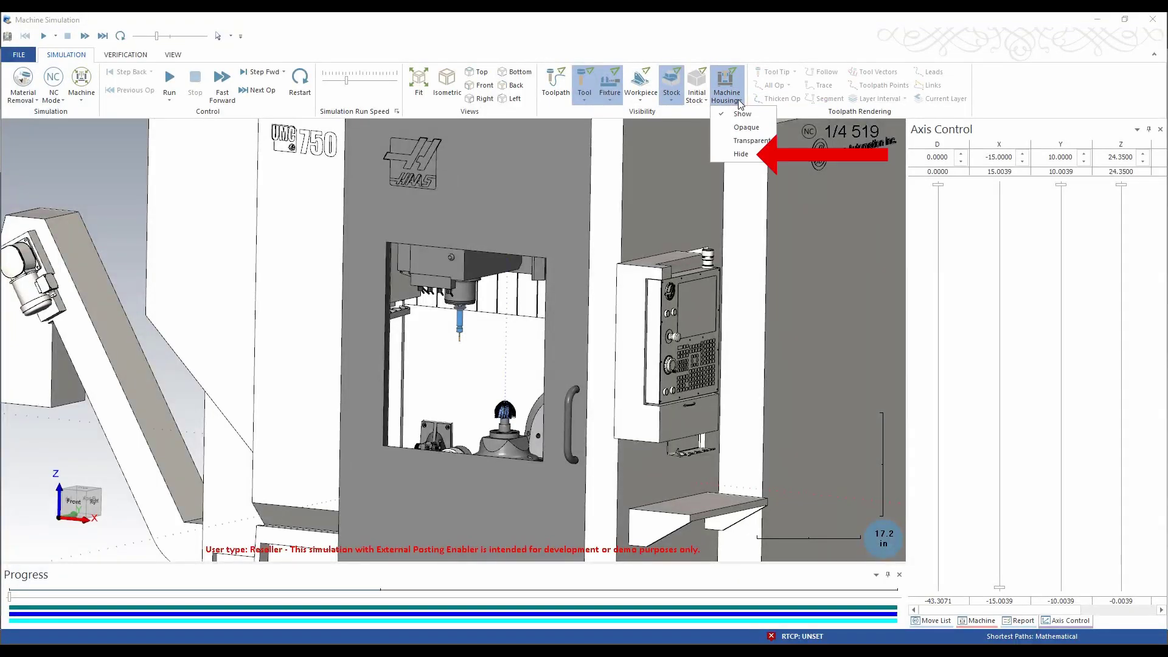
{"action": "left_click", "coordinate": [740, 155]}
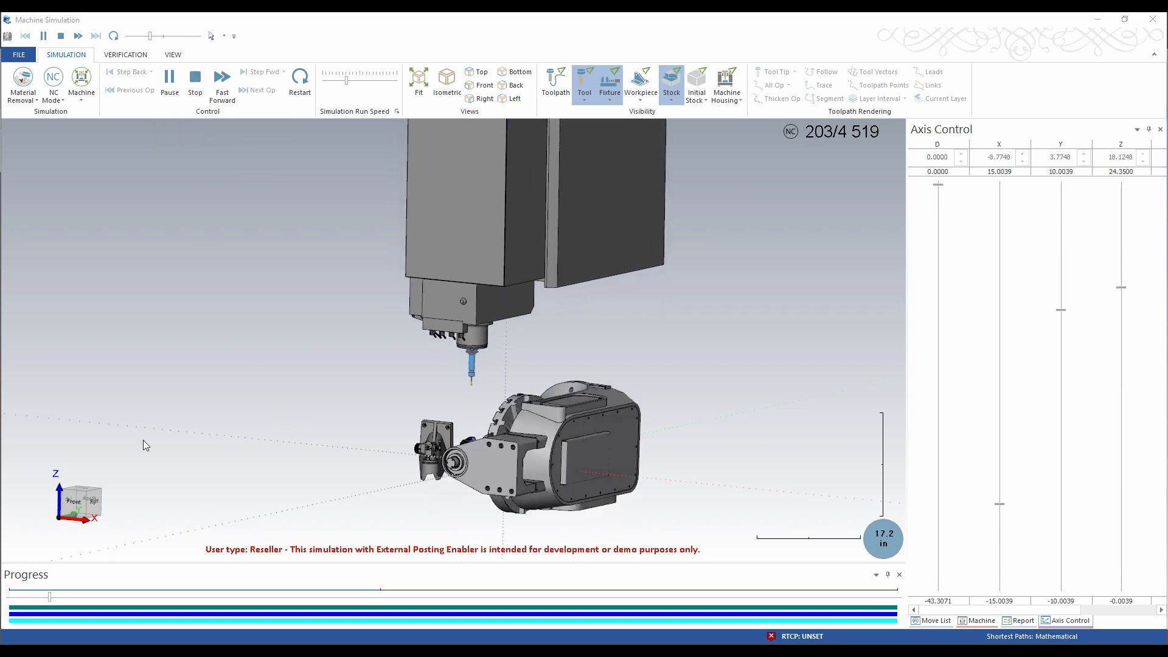
{"action": "scroll", "coordinate": [481, 458], "scroll_direction": "up", "scroll_amount": 3}
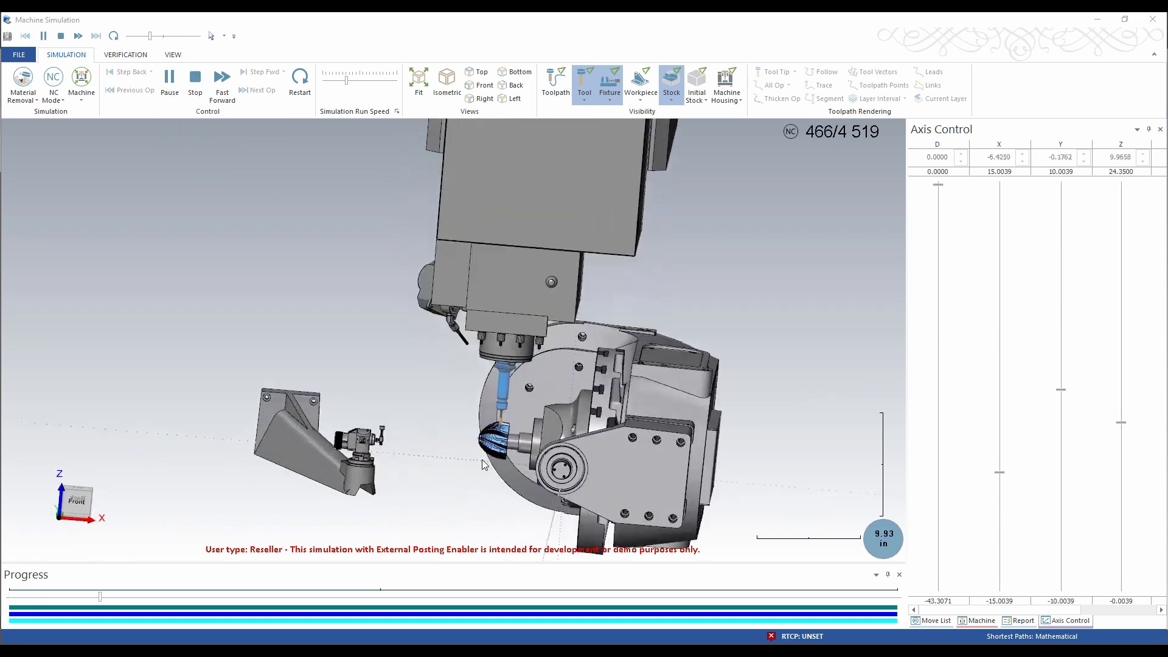